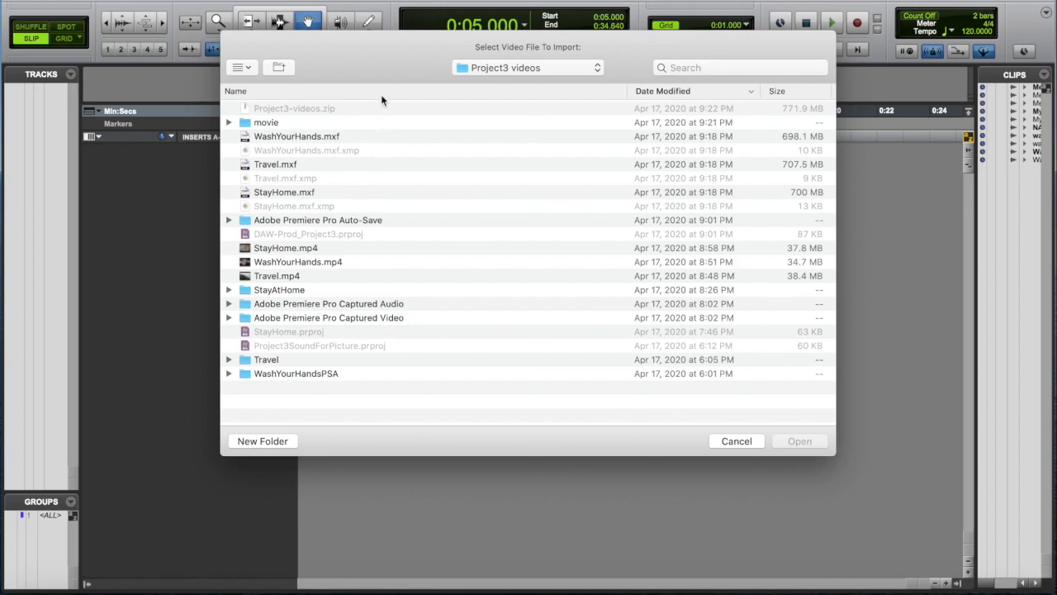
- Import the WashYourHands.mxf video into the session with its location set to Spot
click(331, 137)
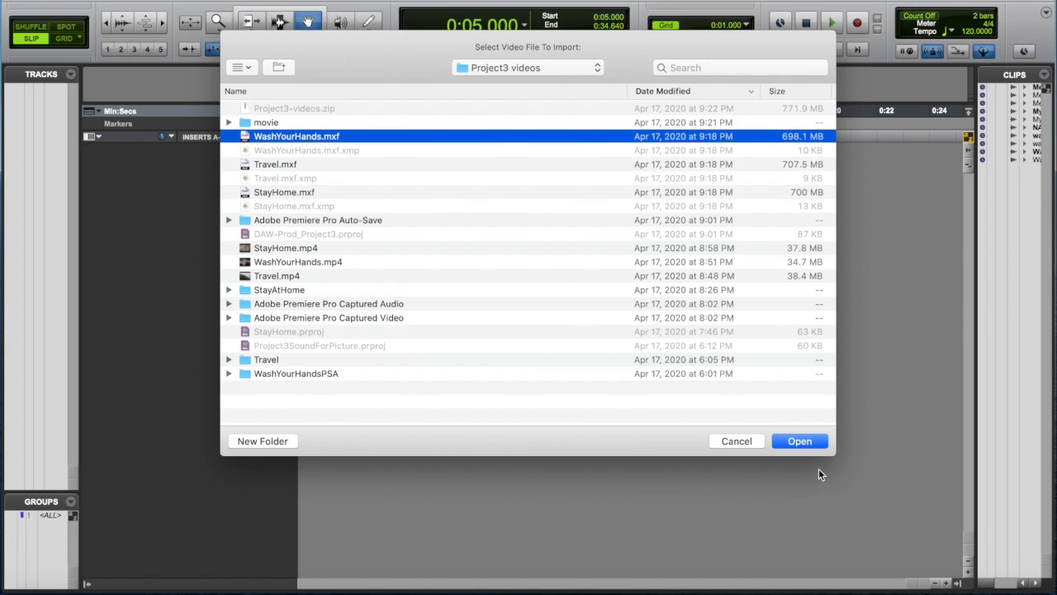
click(807, 440)
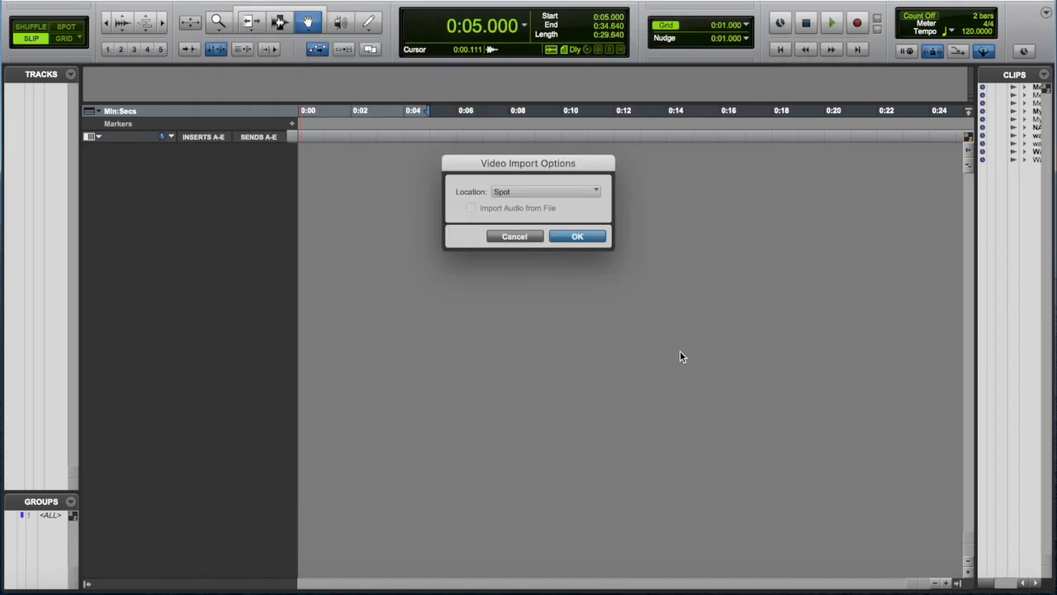
click(569, 195)
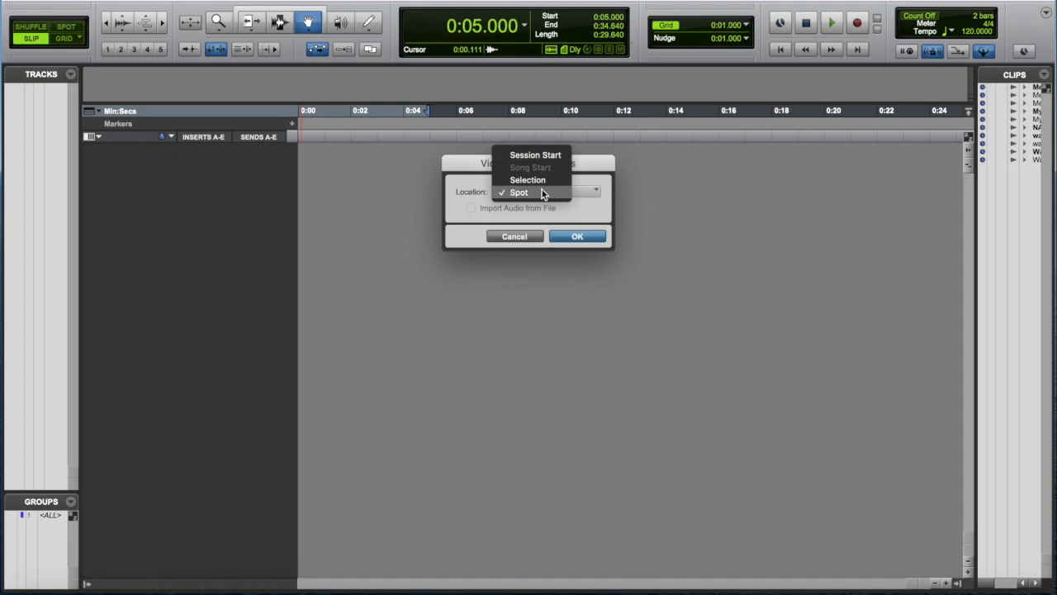
click(539, 192)
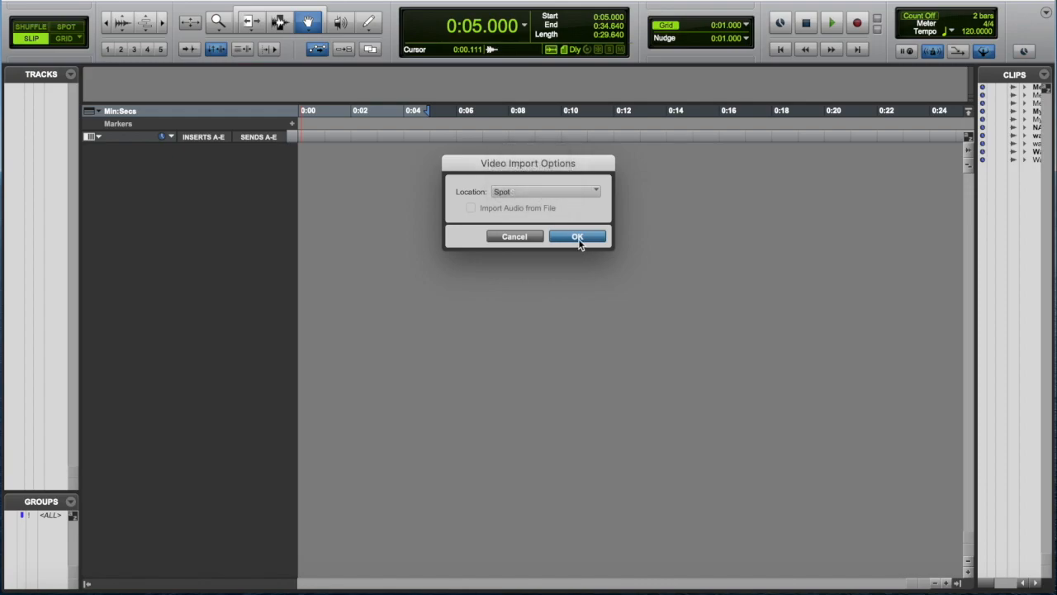
click(592, 240)
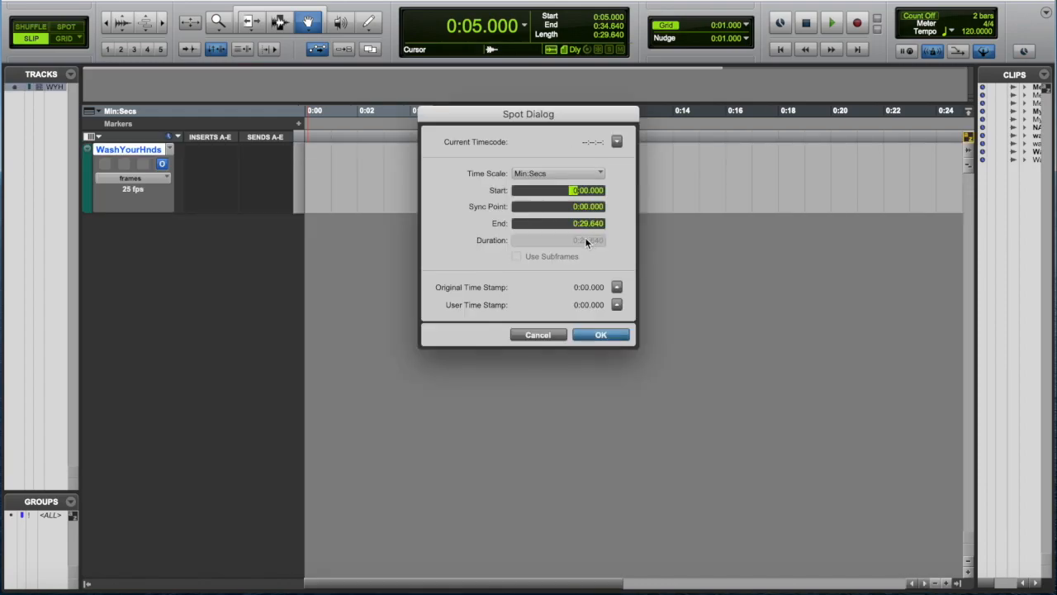
- Spot the imported video to start at 0:05.000 in the Min:Secs time scale, and play it back
click(593, 175)
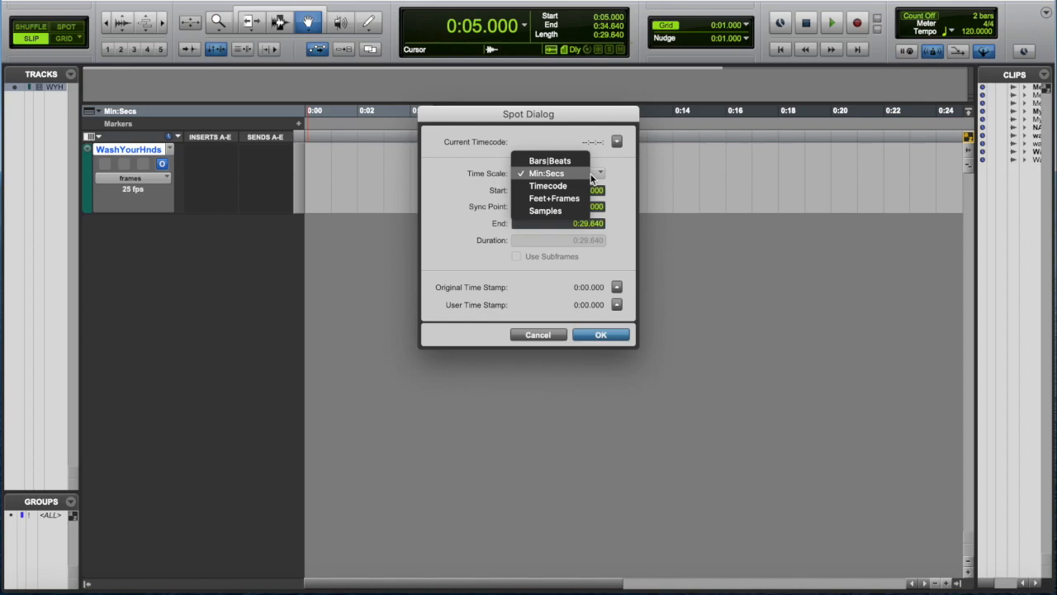
click(628, 180)
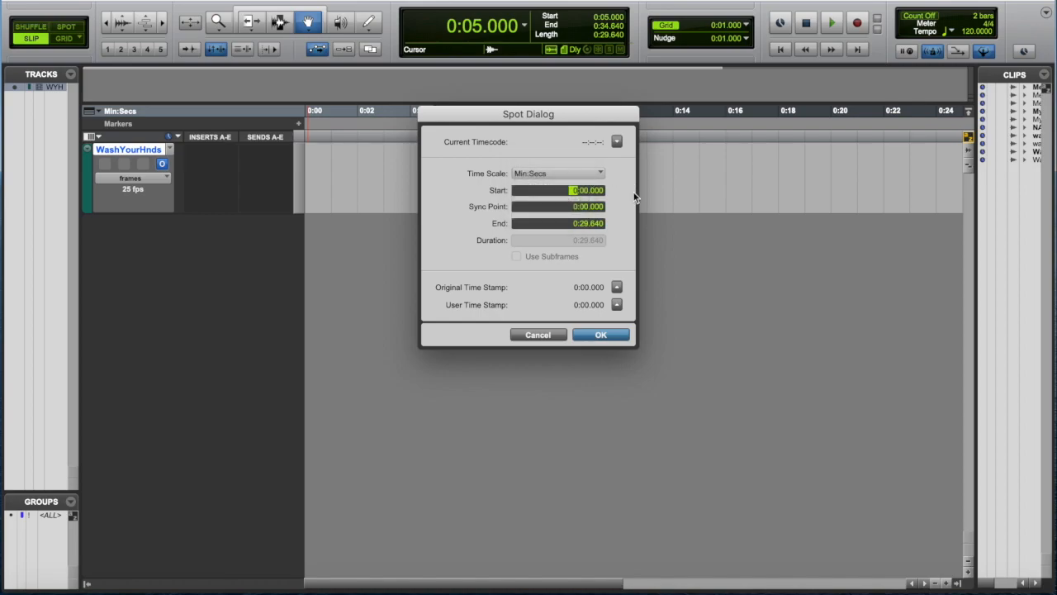
click(587, 191)
click(601, 335)
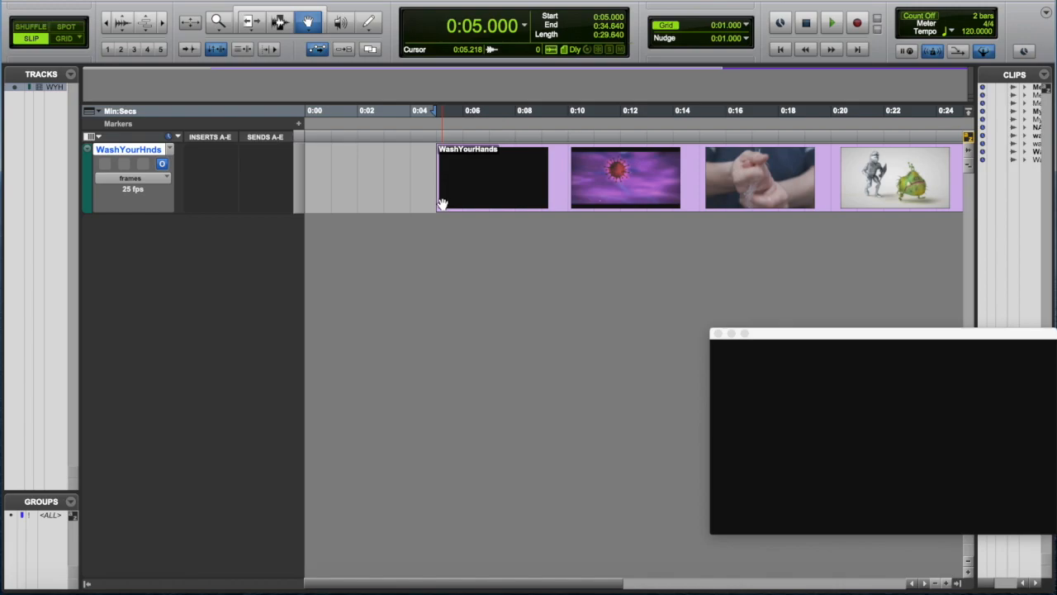
key(space)
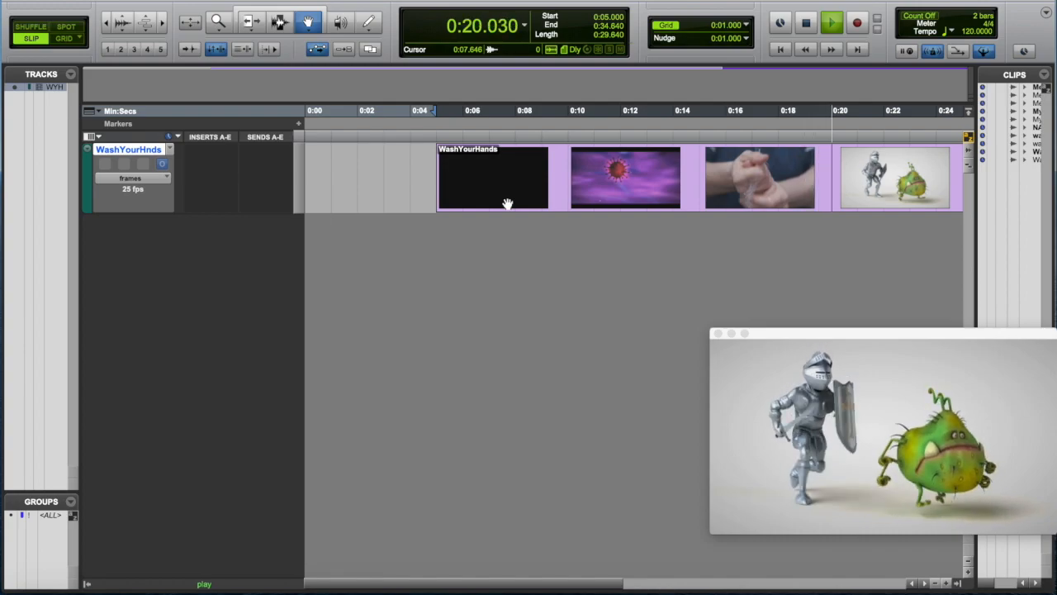
key(space)
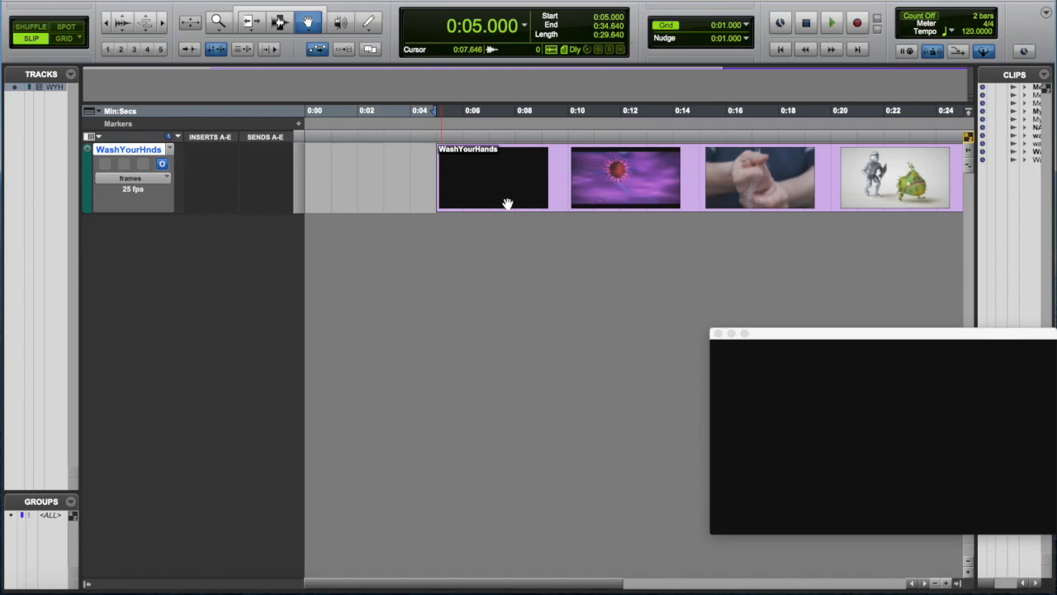
- Create two new stereo audio tracks in samples
key(super+shift+n)
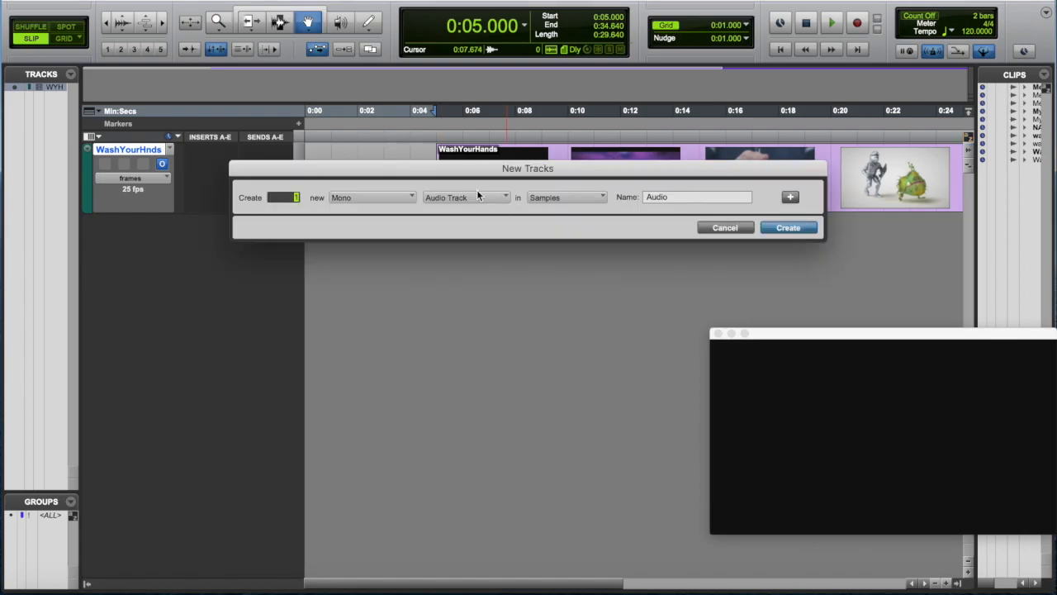
click(369, 195)
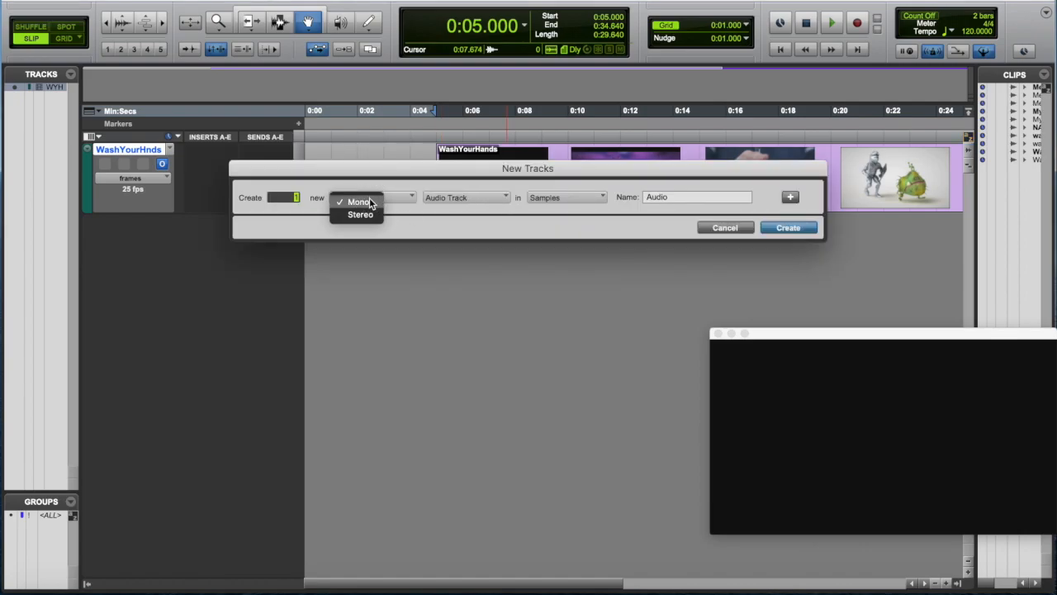
click(372, 212)
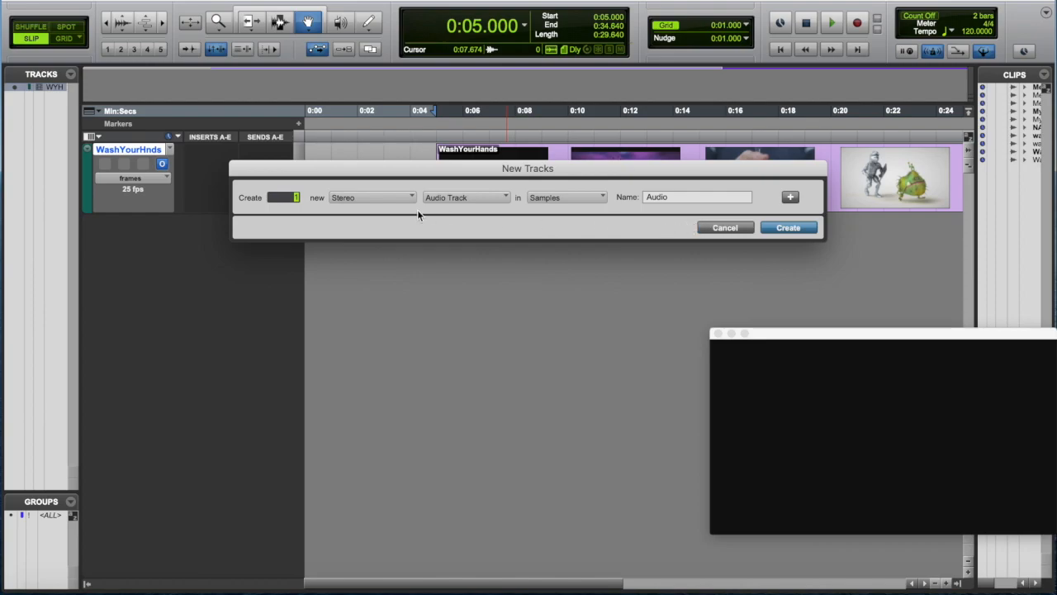
click(803, 229)
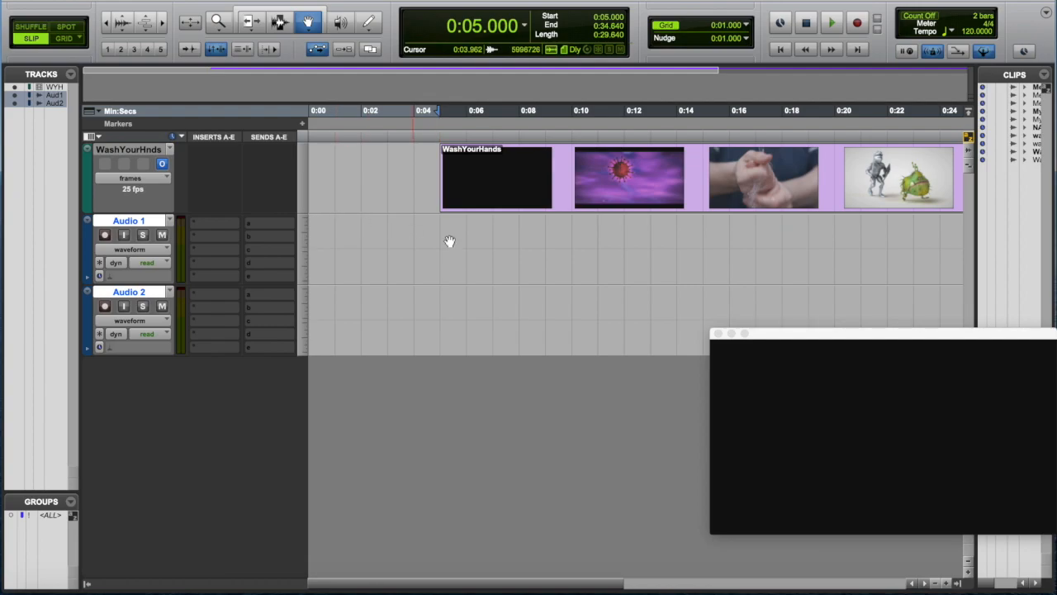
- Move the floating video window to the empty area below the two audio tracks
drag(785, 340, 647, 17)
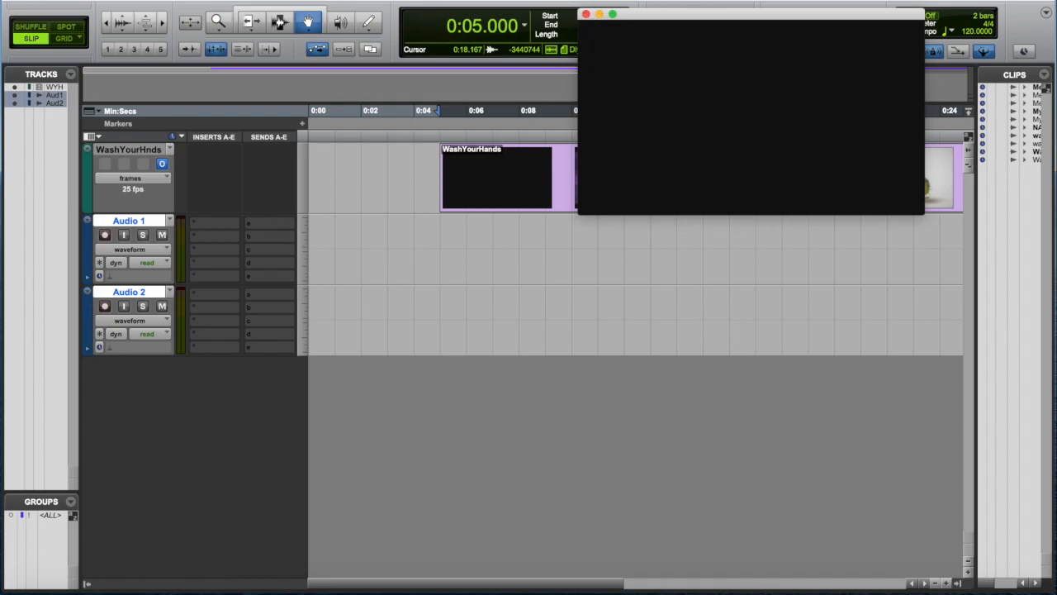
click(482, 1)
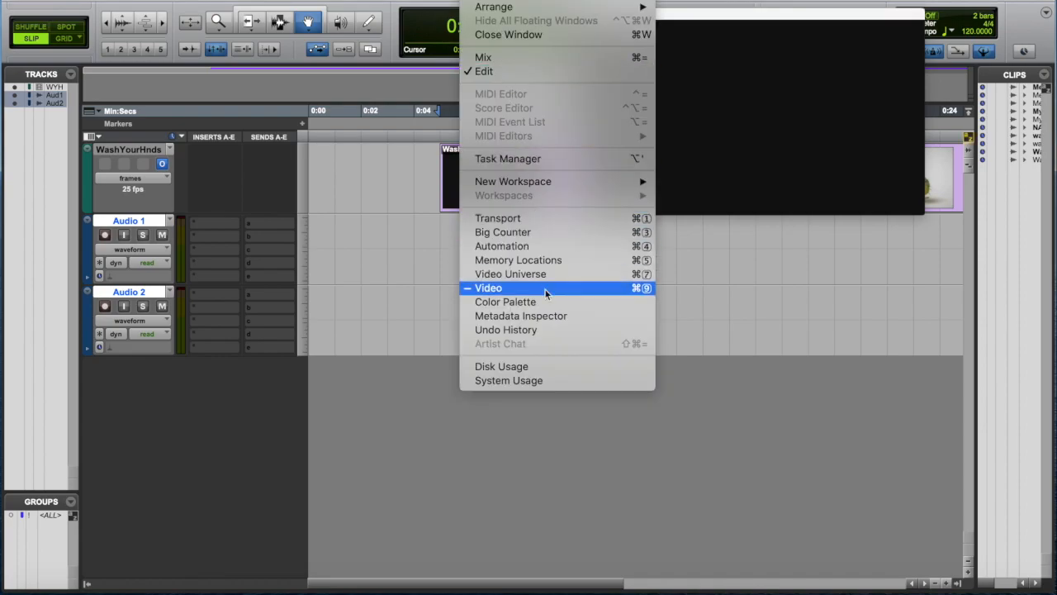
click(836, 267)
drag(727, 15, 765, 373)
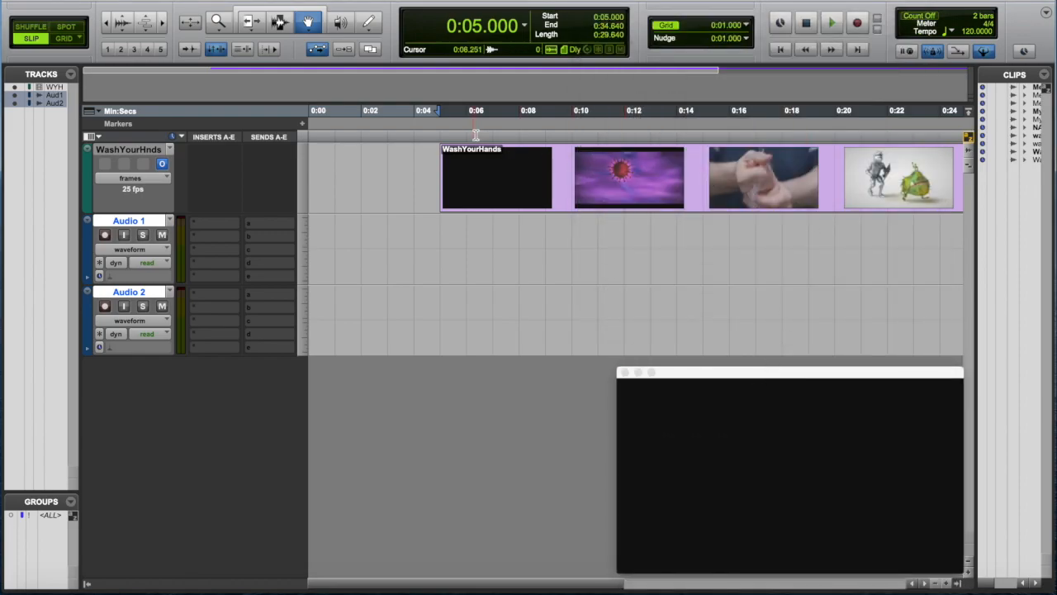
- Preview the video from about 0:05, and widen the clips list so the clip names are readable
click(443, 132)
key(space)
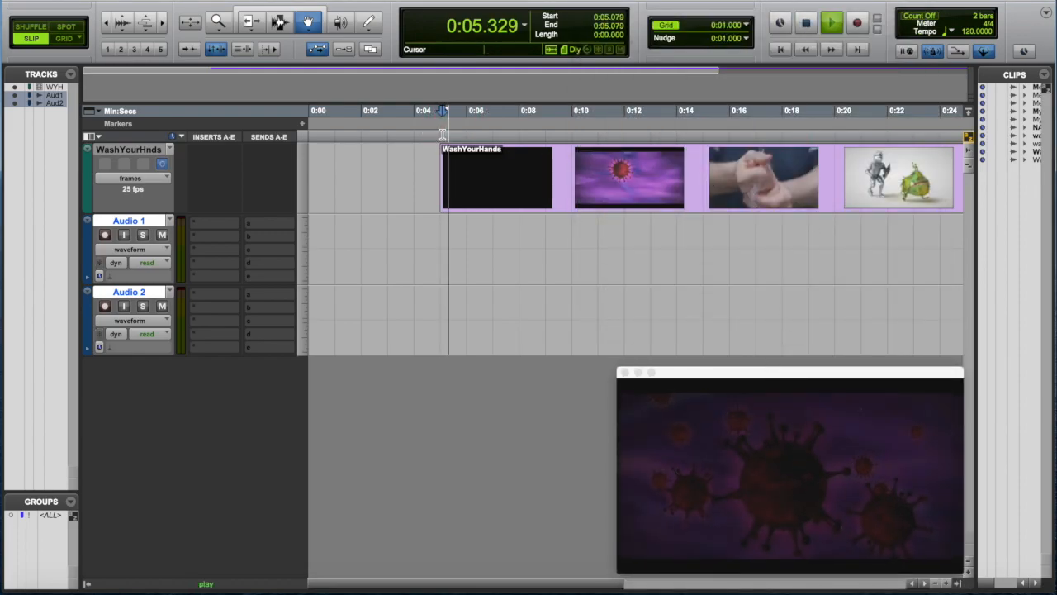
key(space)
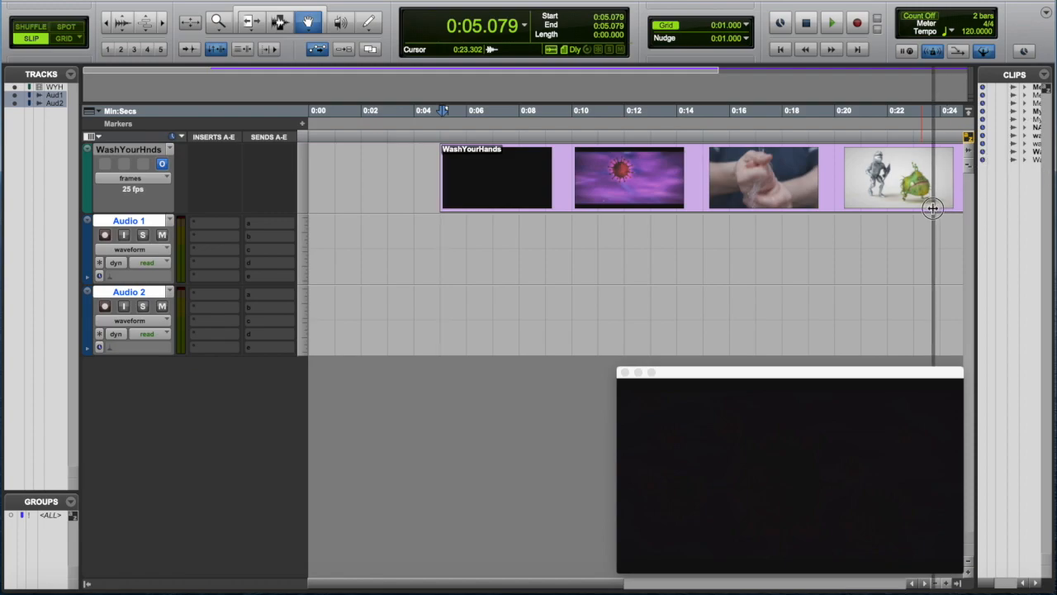
drag(932, 208, 934, 208)
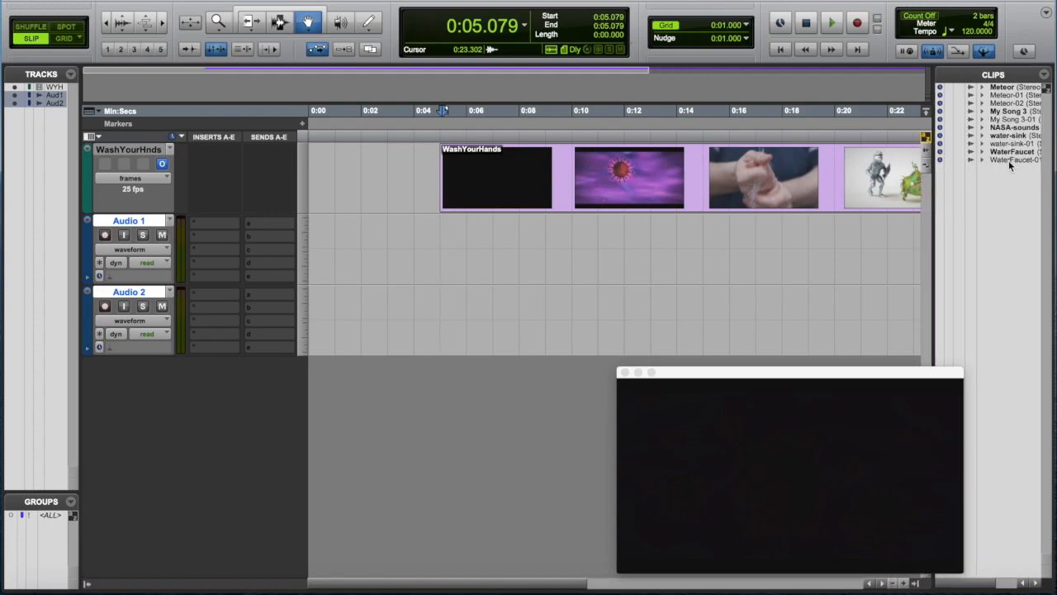
click(971, 88)
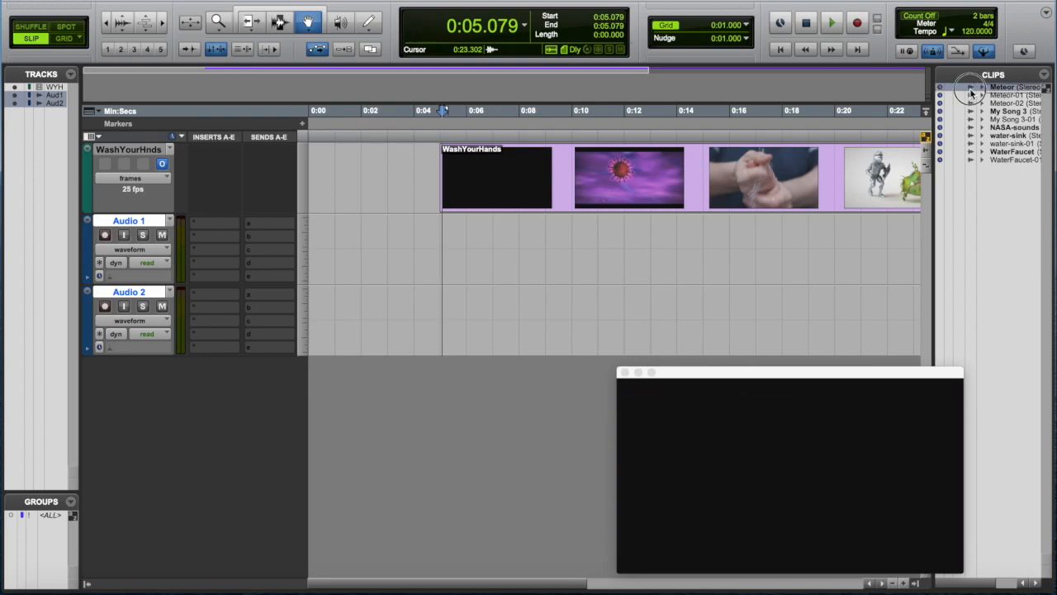
drag(971, 91, 440, 245)
key(super+z)
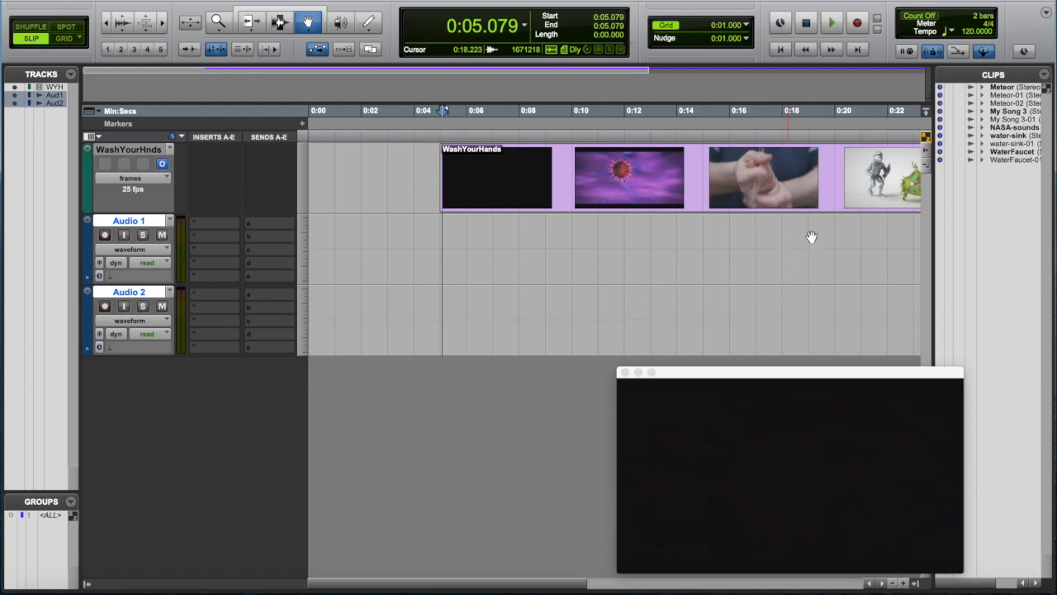
- Switch to Spot edit mode and place the stereo Meteor clip on Audio 1 with its start at 0:05.000
click(73, 28)
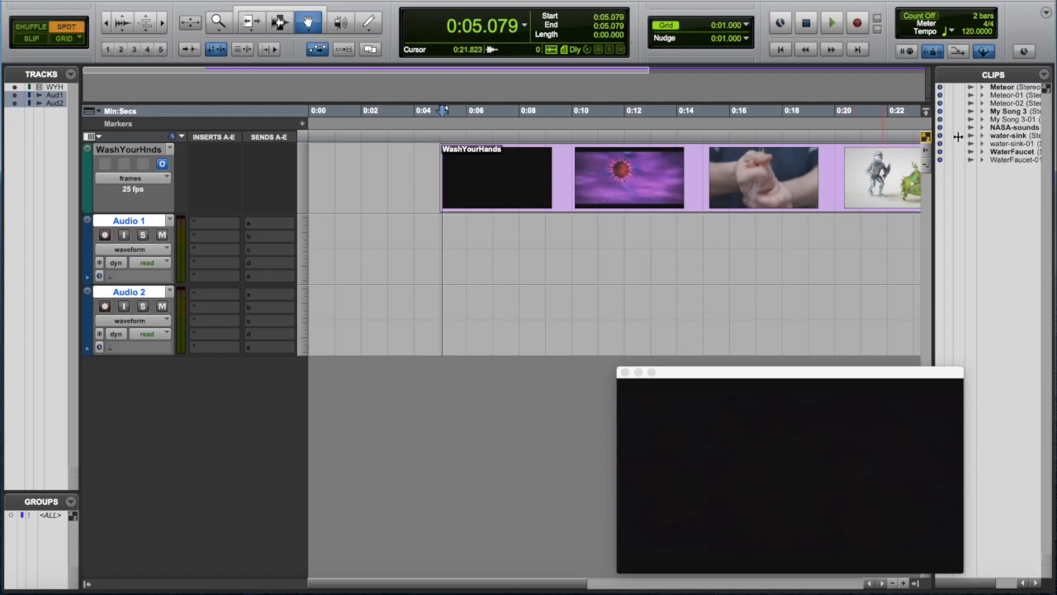
drag(1014, 86, 447, 221)
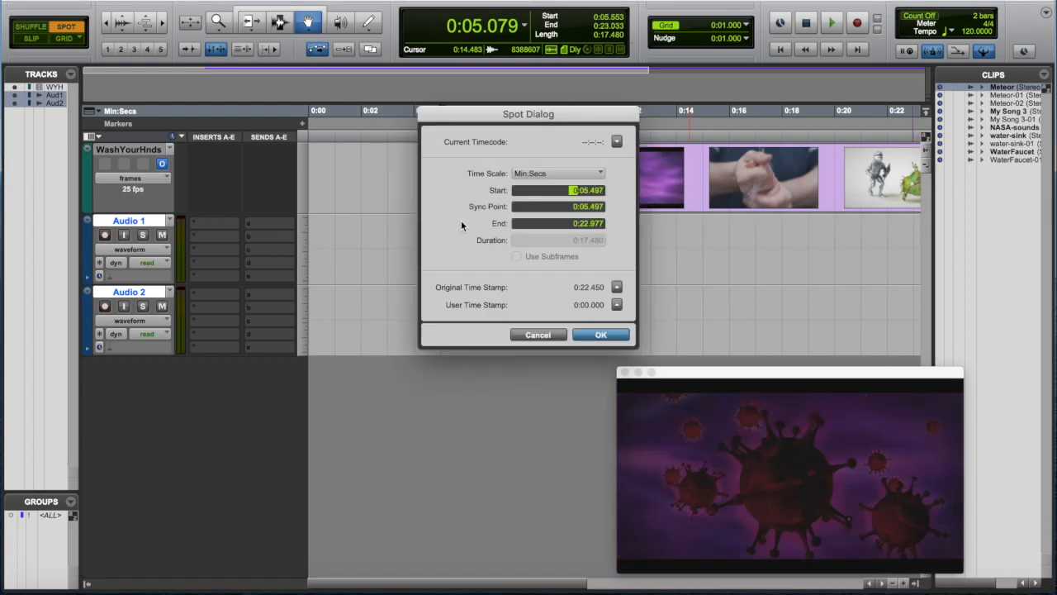
click(588, 191)
text(000)
key(Return)
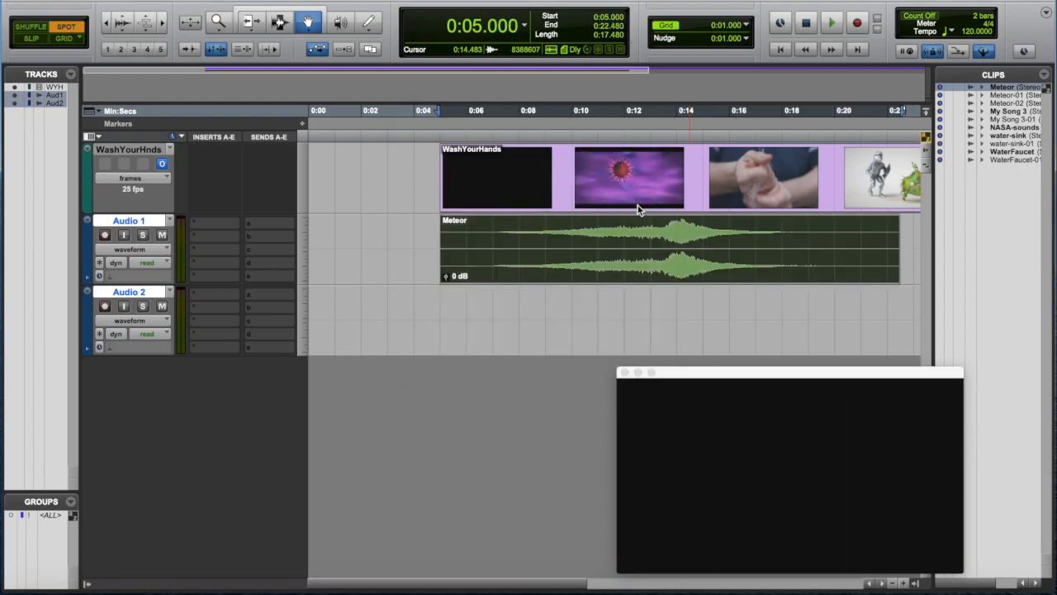
- Audition the Meteor clip against the video, and undo its placement
key(space)
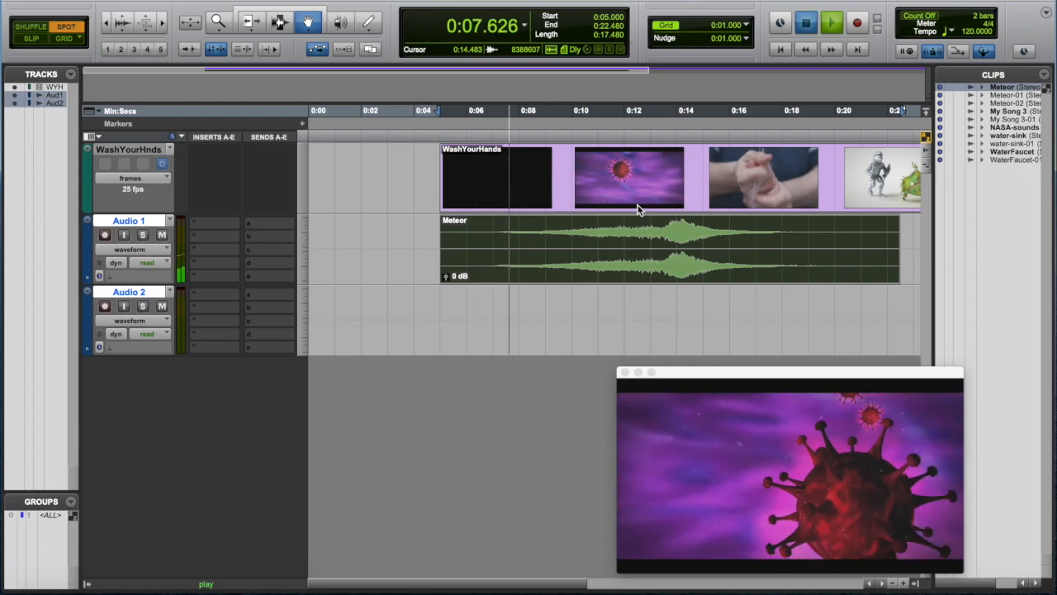
key(space)
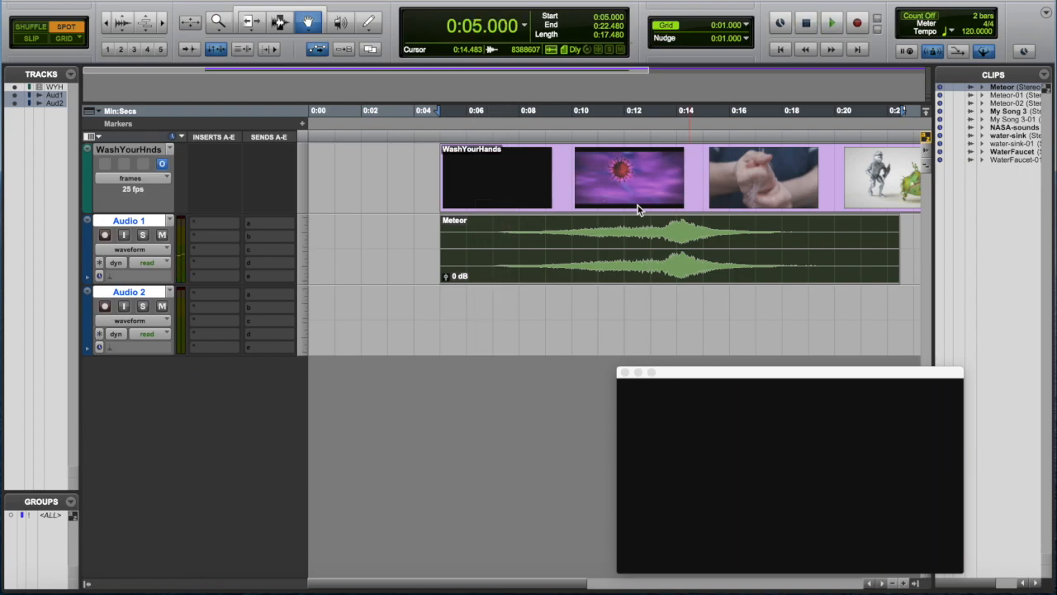
key(super+z)
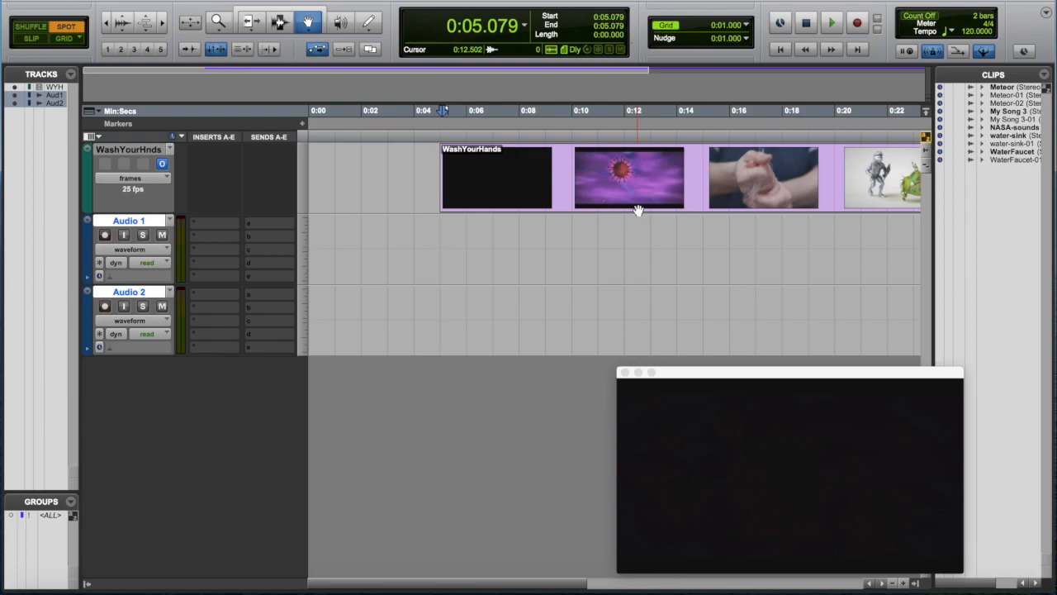
- Spot the stereo Meteor clip on Audio 1 with its start at 0:04
drag(997, 88, 452, 240)
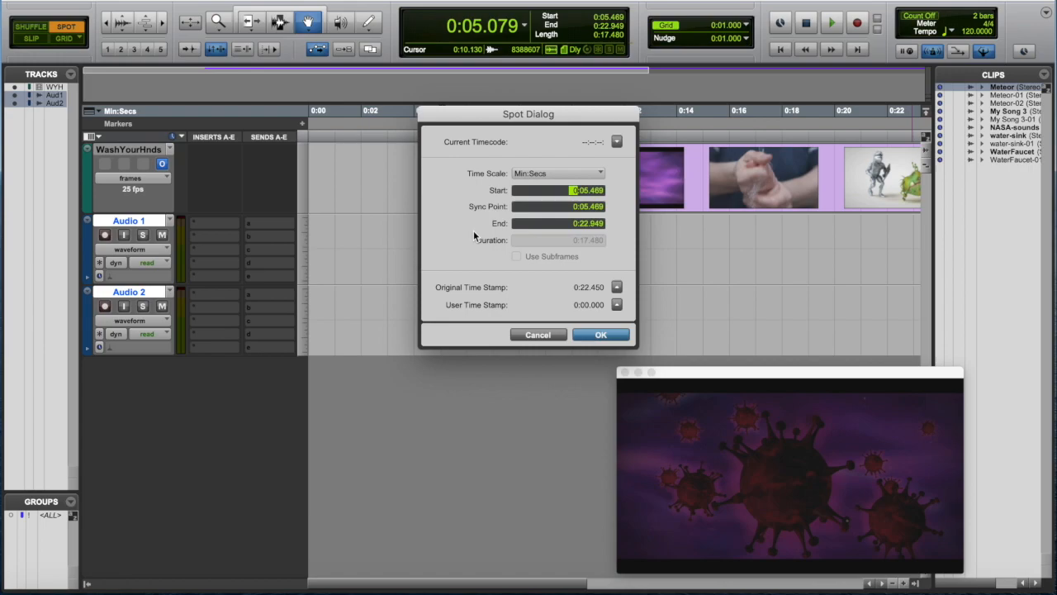
click(586, 191)
key(Return)
- Play the session from about 0:03.7 to check the Meteor sound against the virus shot
click(405, 134)
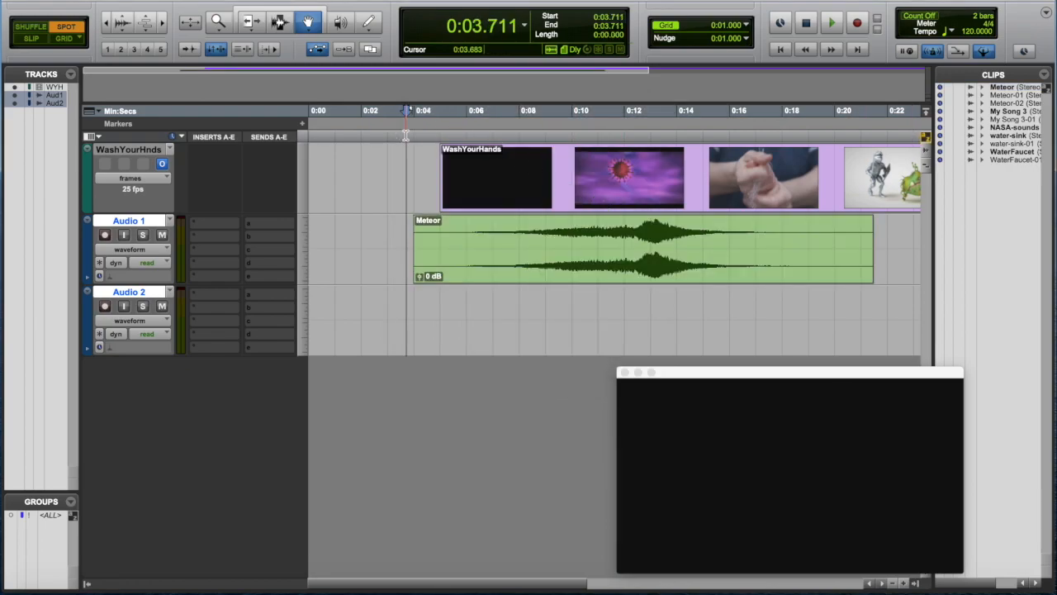
key(space)
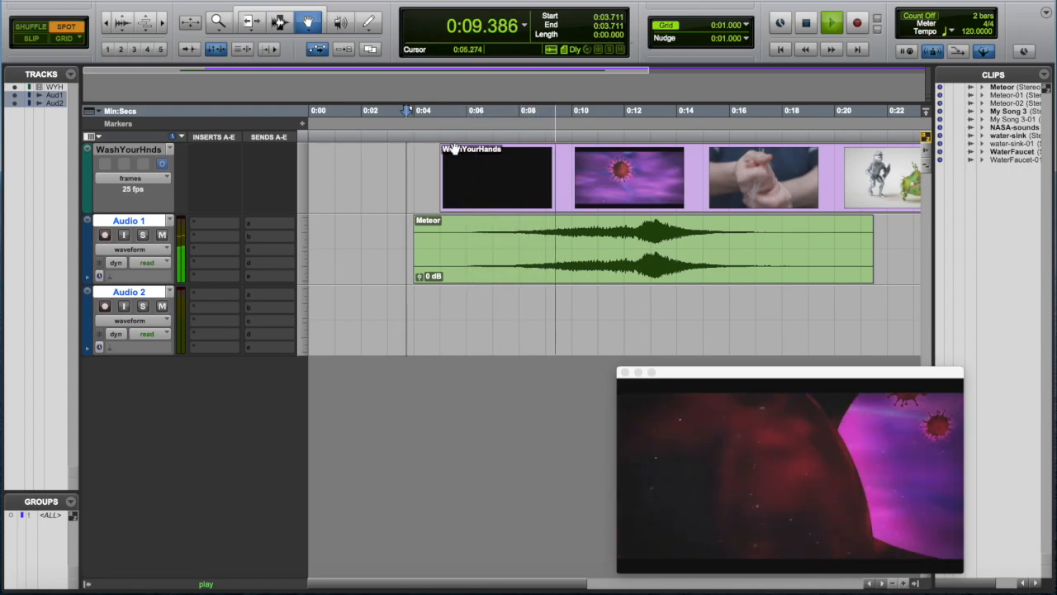
key(space)
- Split the Meteor clip at about 0:11.162, where the video cuts from the virus to the handwashing shot
click(604, 135)
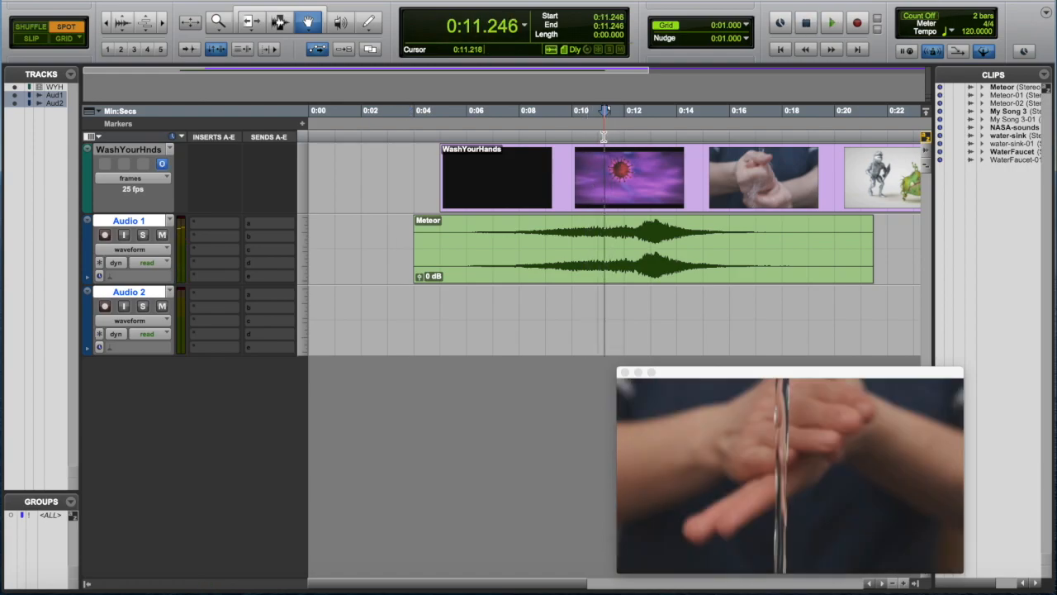
click(603, 136)
click(594, 137)
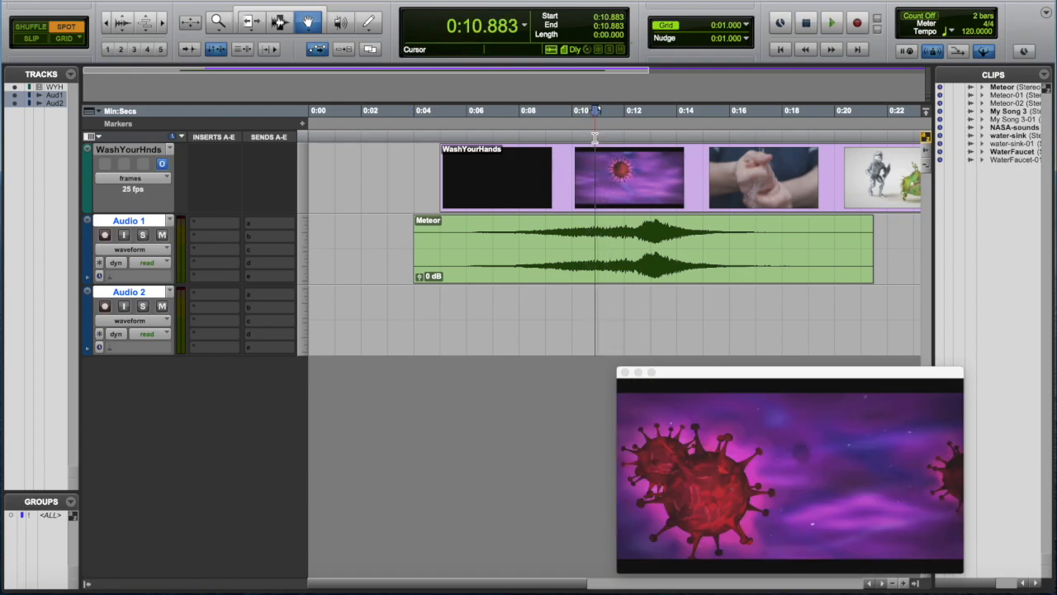
click(600, 137)
click(605, 136)
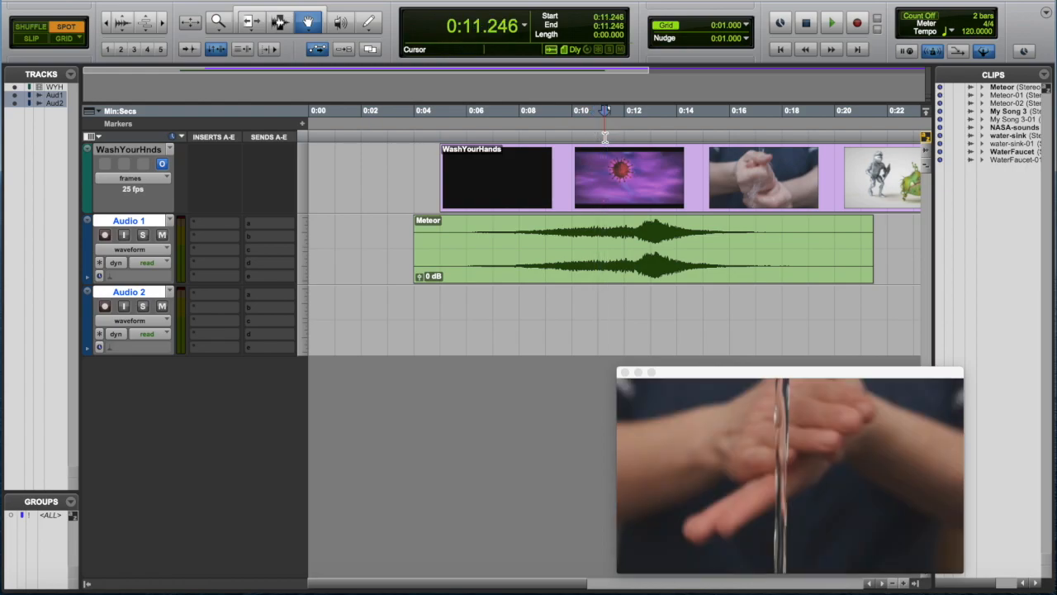
click(603, 137)
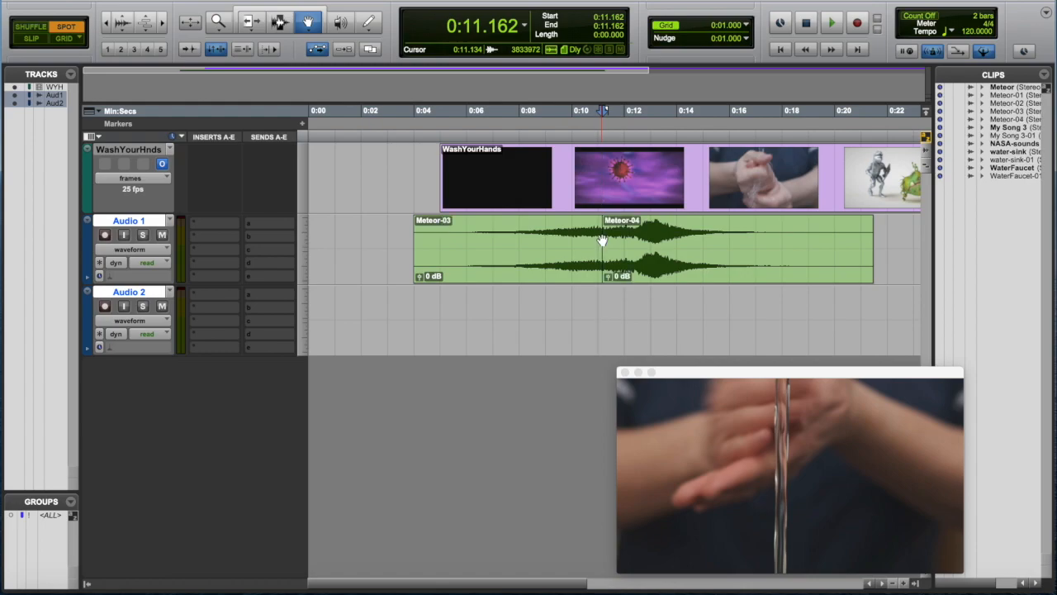
- Switch to Slip mode and delete the part of the Meteor clip after the split at about 0:11.162
click(691, 248)
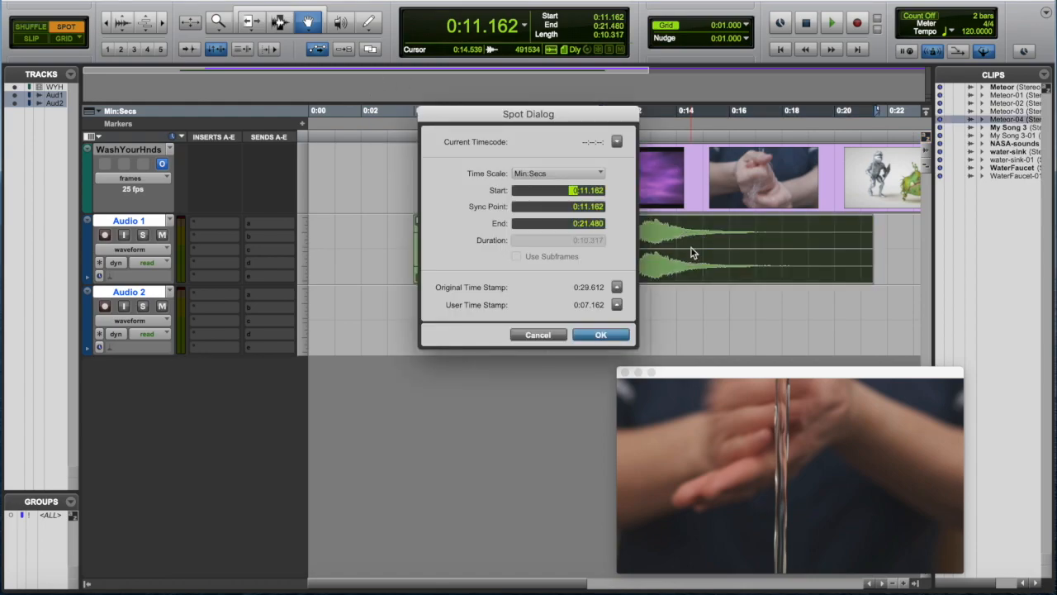
click(535, 334)
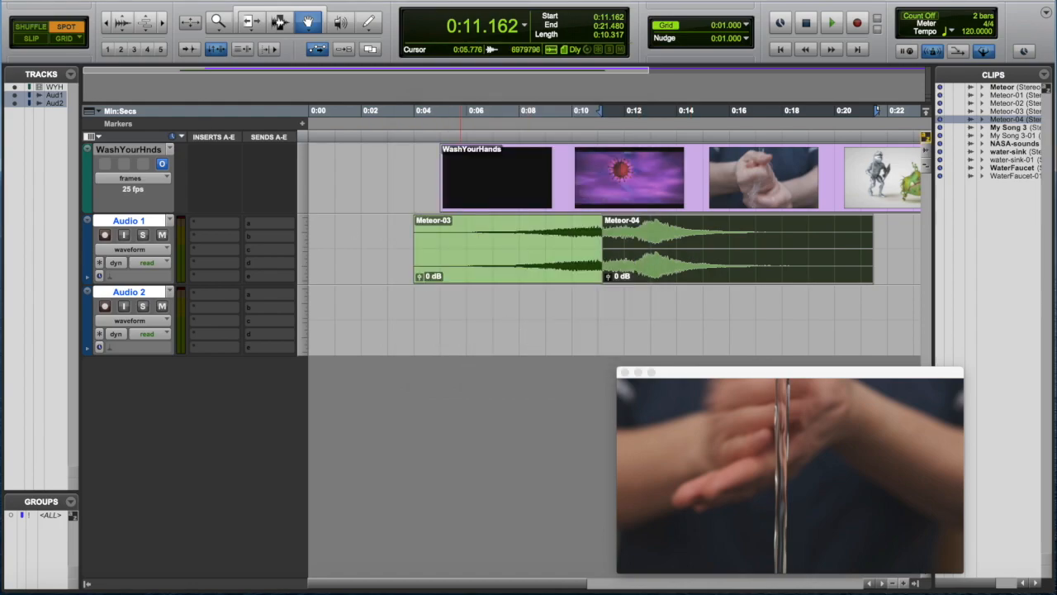
click(28, 40)
key(Delete)
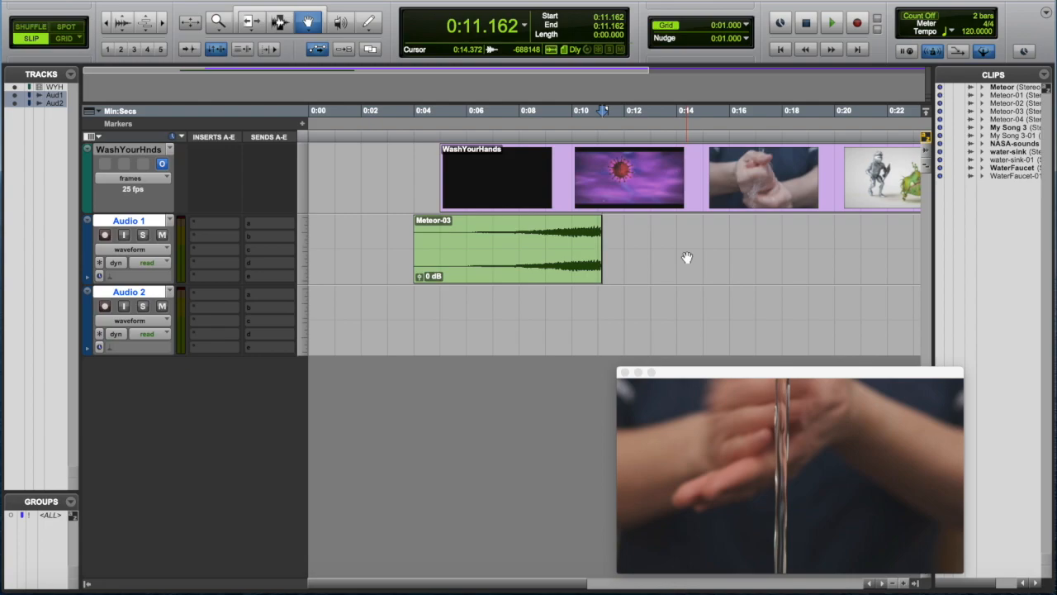
- Fade out the Meteor clip from about 0:10.465 to its end, and fade in its start up to about 0:04.548
key(F7)
drag(611, 237, 585, 235)
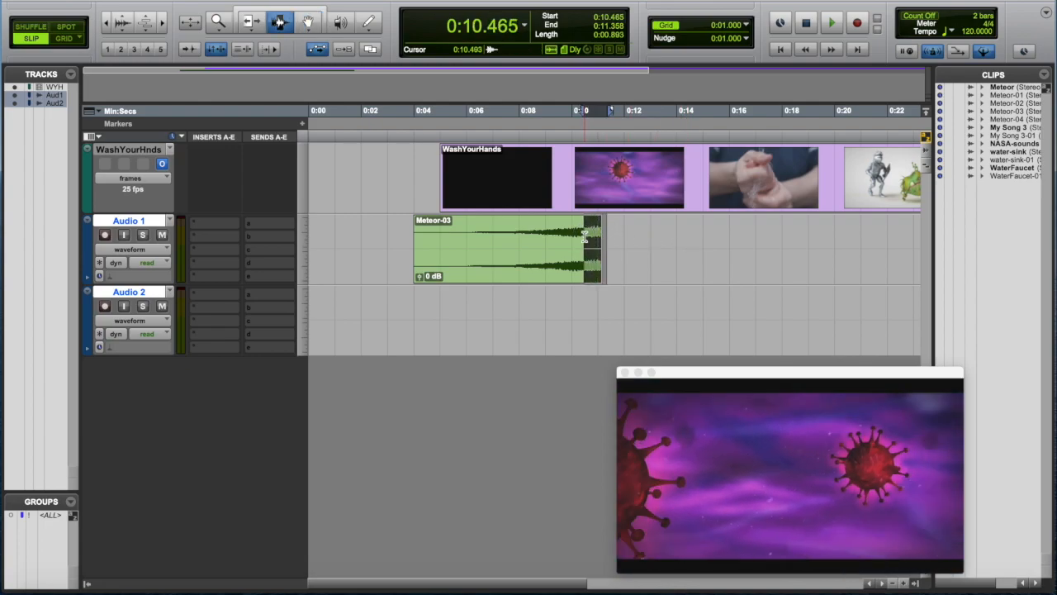
key(ctrl+super+f)
drag(430, 237, 413, 235)
key(ctrl+super+f)
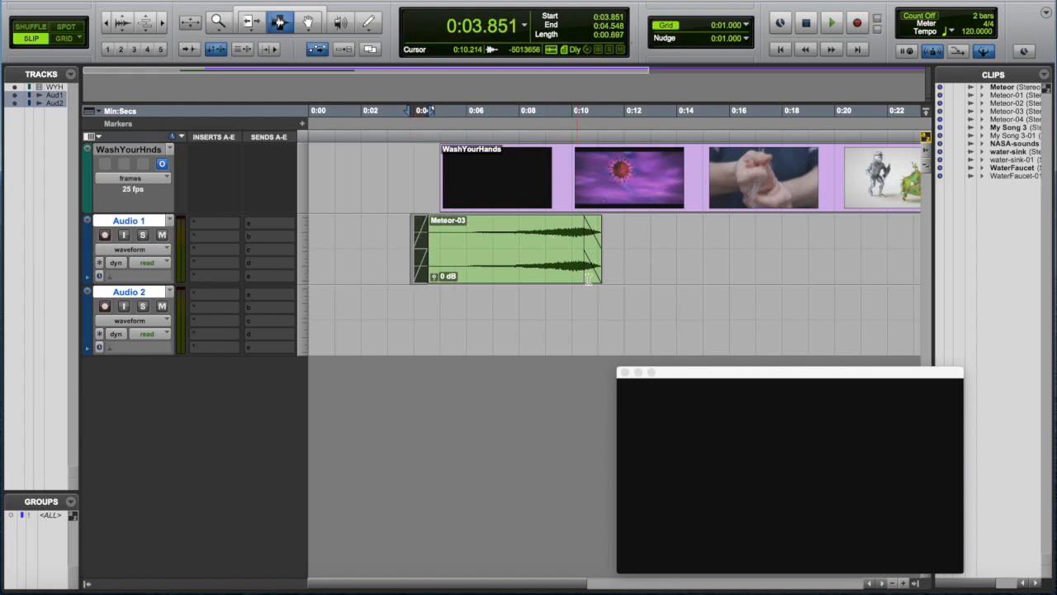
- Place the stereo WaterFaucet clip on Audio 2 starting at about 0:10.576 and lower its clip gain to -7.5 dB
click(641, 307)
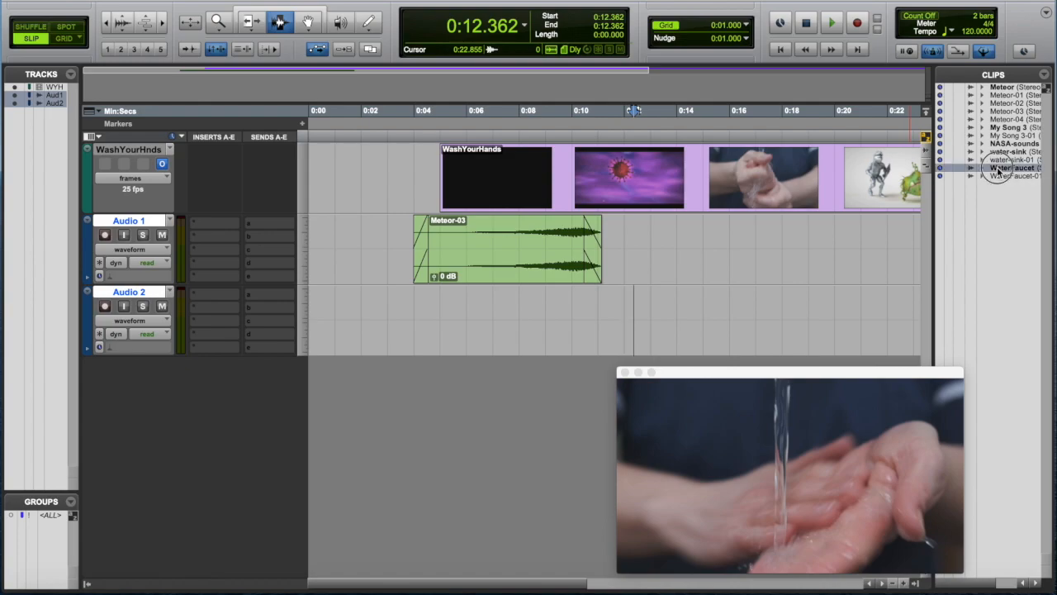
drag(998, 171, 587, 325)
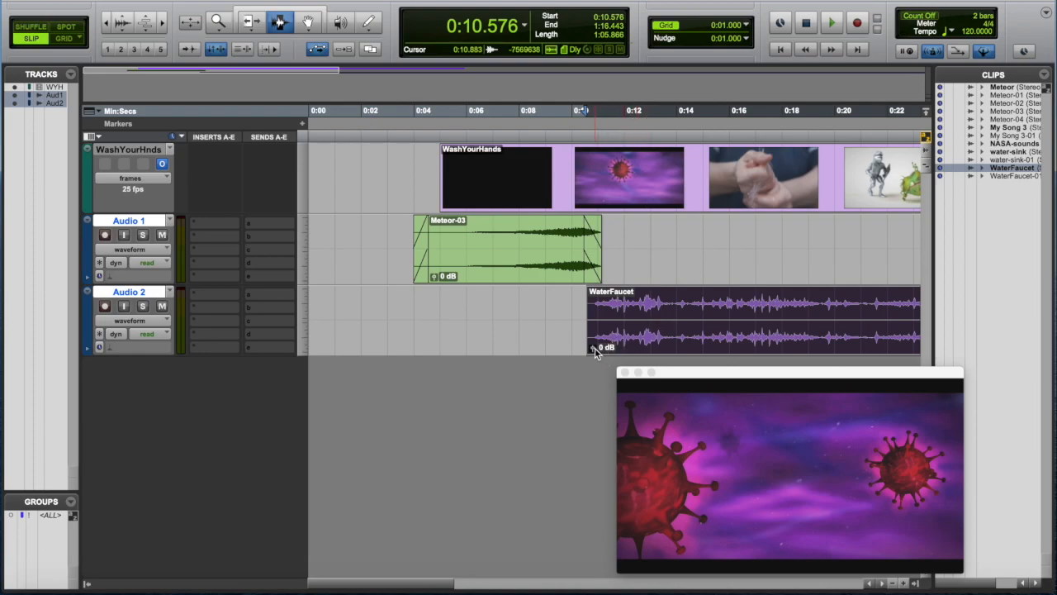
drag(593, 347, 592, 356)
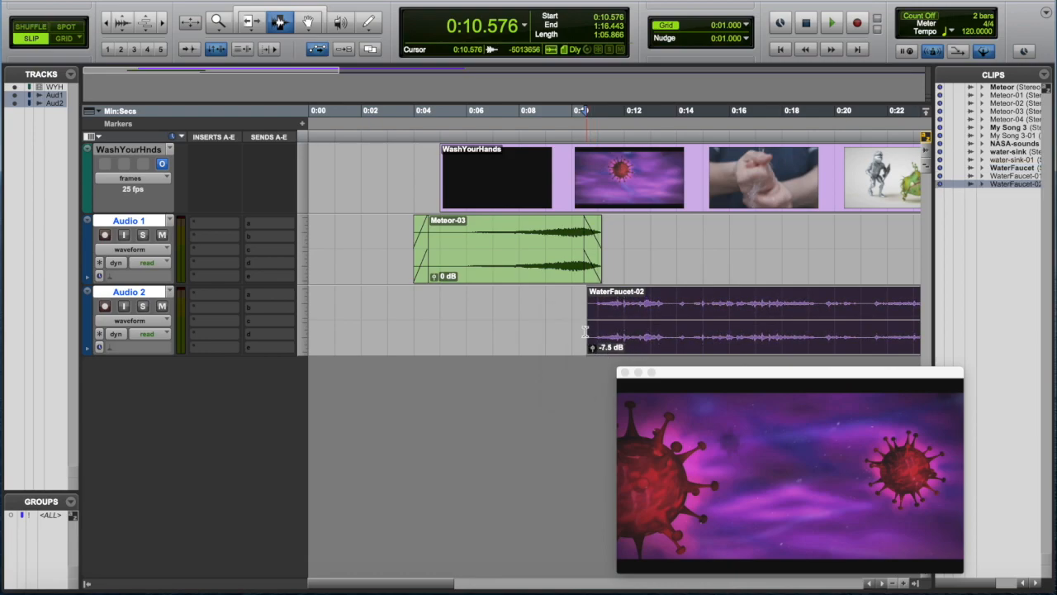
- Play the Meteor-to-water transition from about 0:09.3 and add a short fade-in at the start of the WaterFaucet clip
click(554, 134)
key(space)
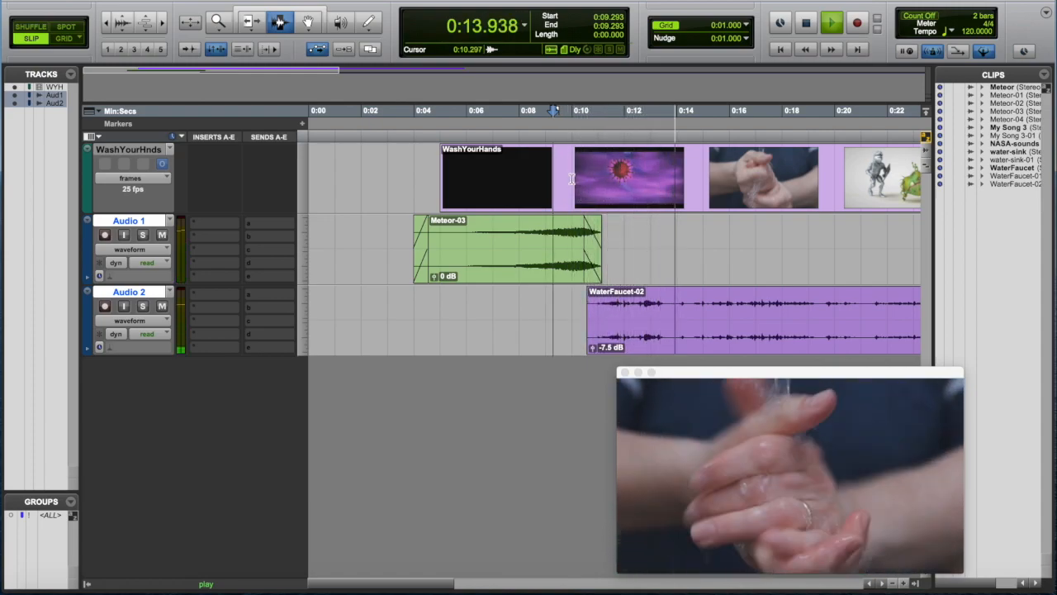
key(space)
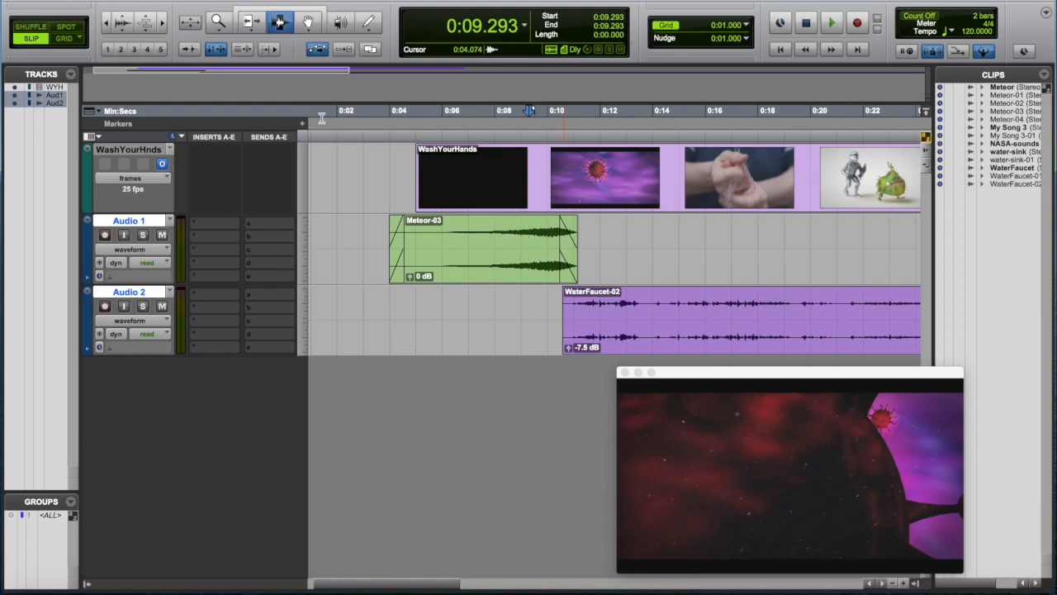
drag(569, 308, 561, 315)
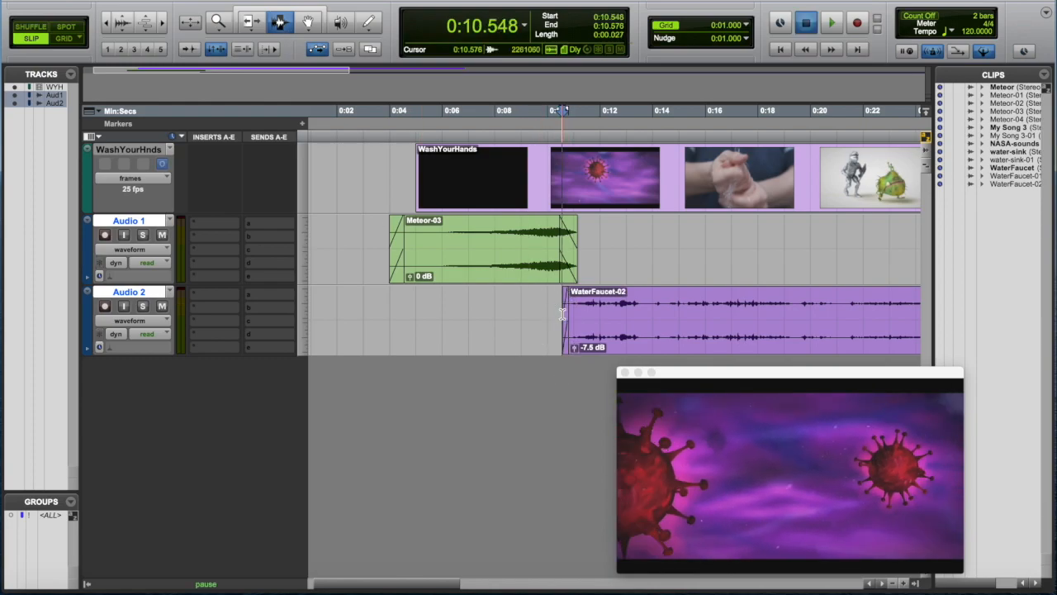
- Play the water sound from about 0:11.5 and locate the frame where the picture cuts from handwashing to the knight and germ
click(588, 312)
key(space)
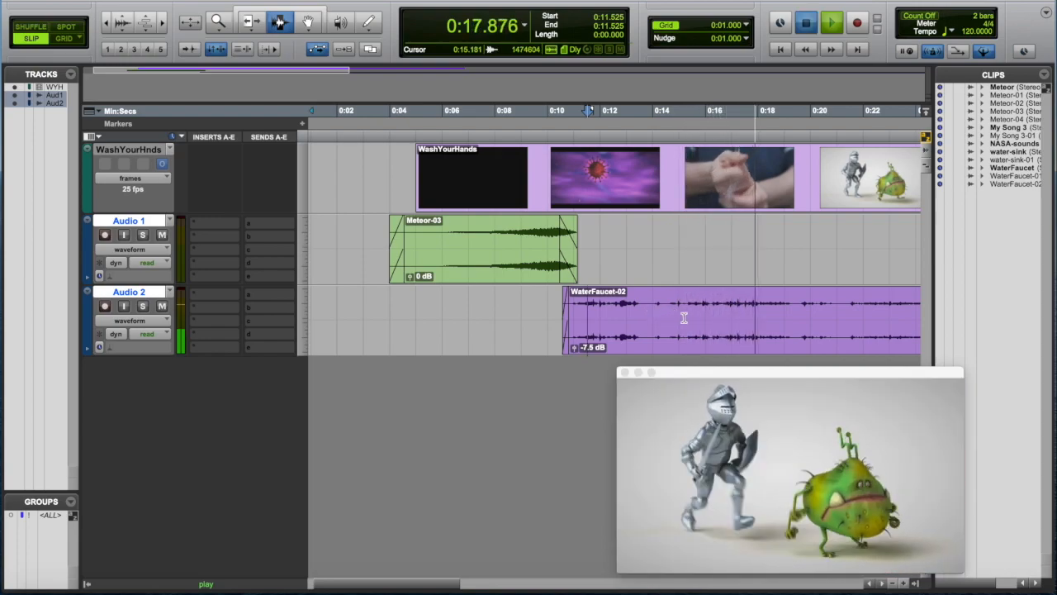
key(space)
click(735, 307)
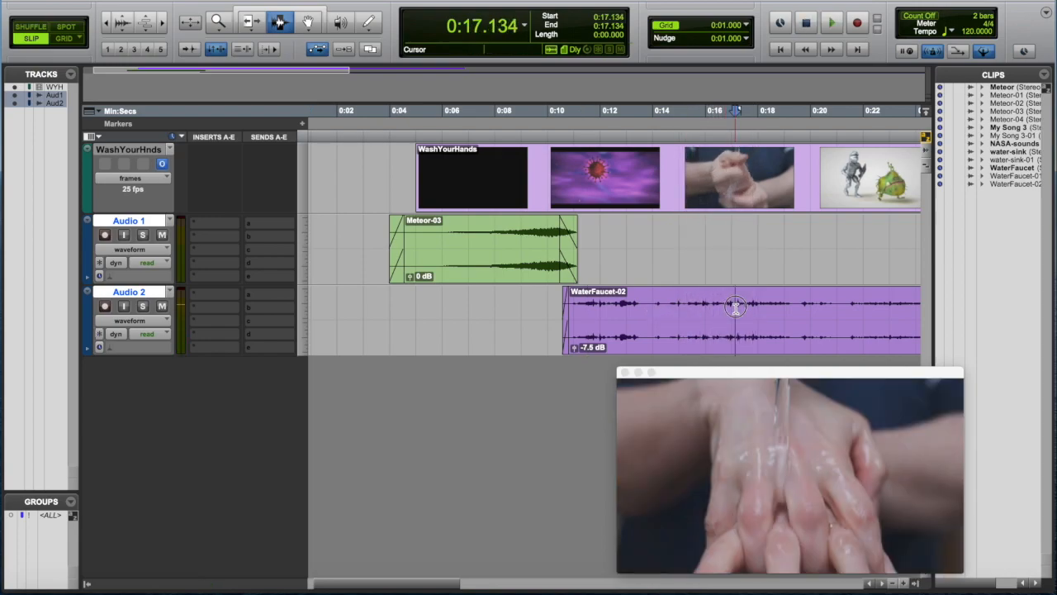
click(761, 305)
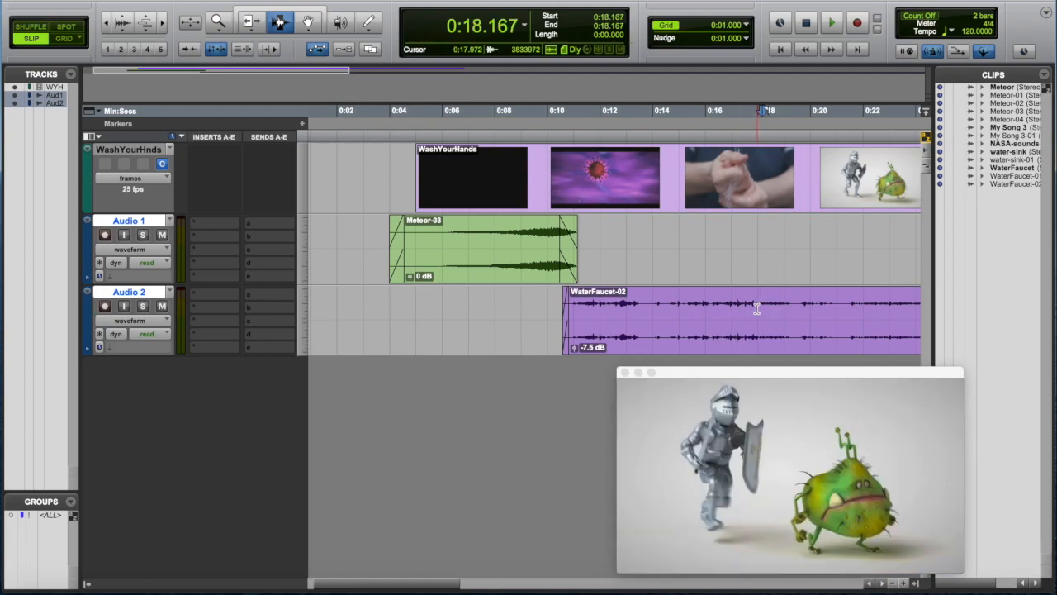
click(744, 306)
click(727, 306)
click(737, 307)
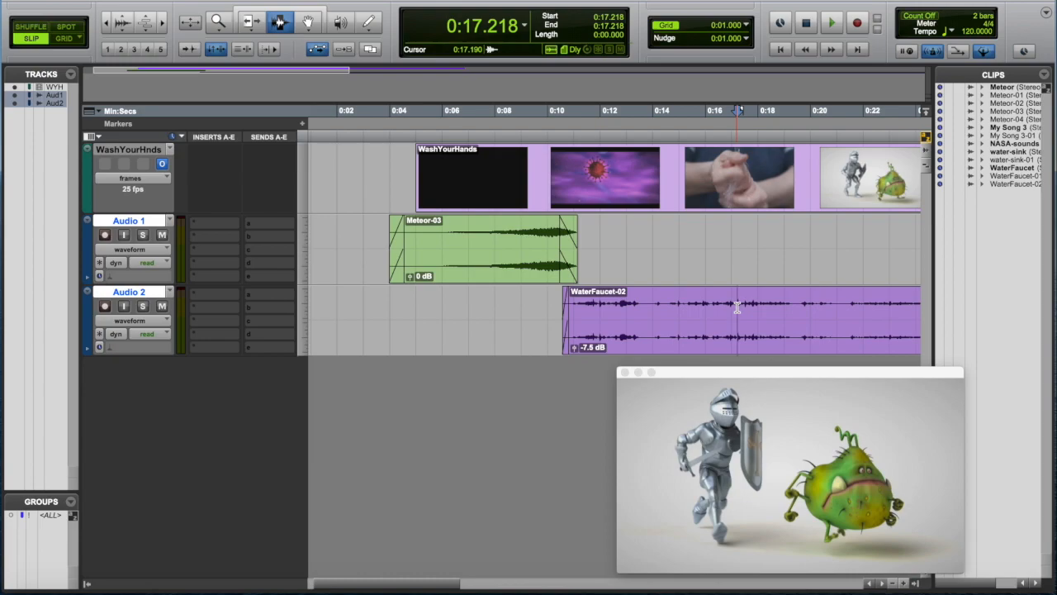
- Show the volume automation on Audio 2 and ramp the water level down to end at about 0:17.2, at the knight shot
click(146, 326)
click(142, 330)
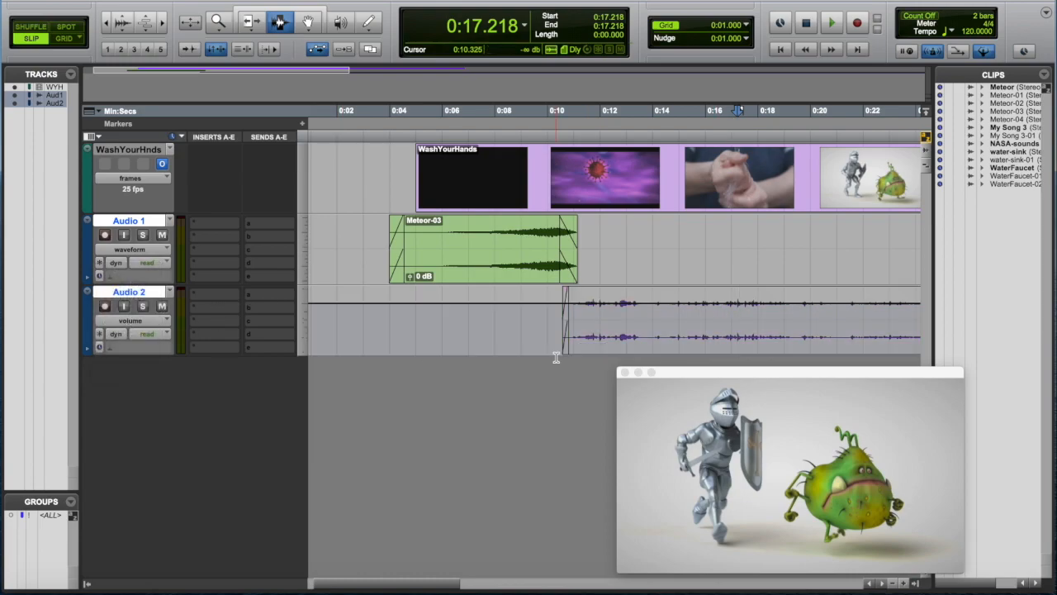
click(307, 21)
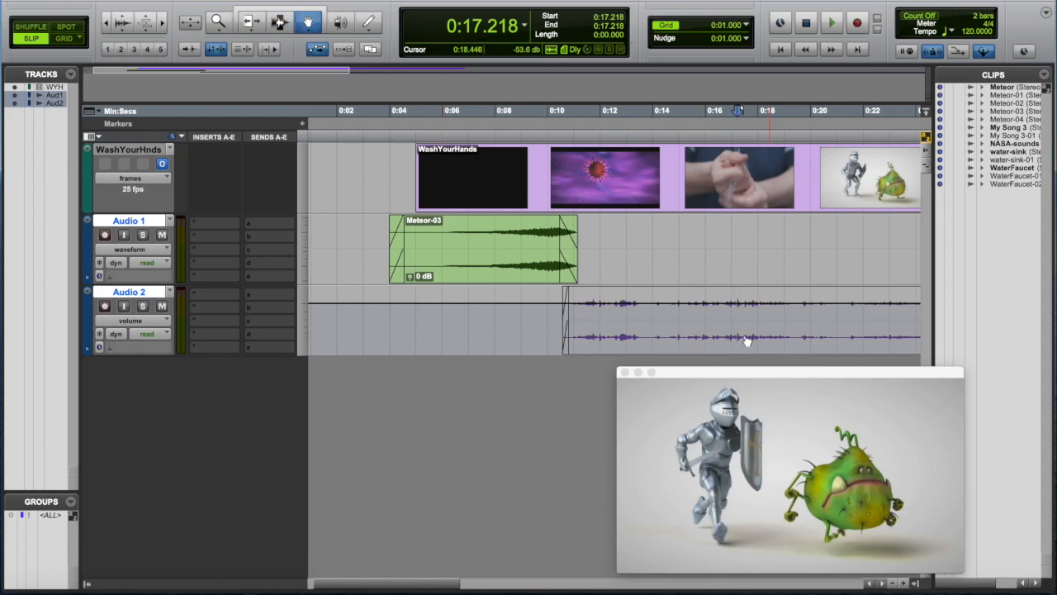
drag(730, 308, 735, 336)
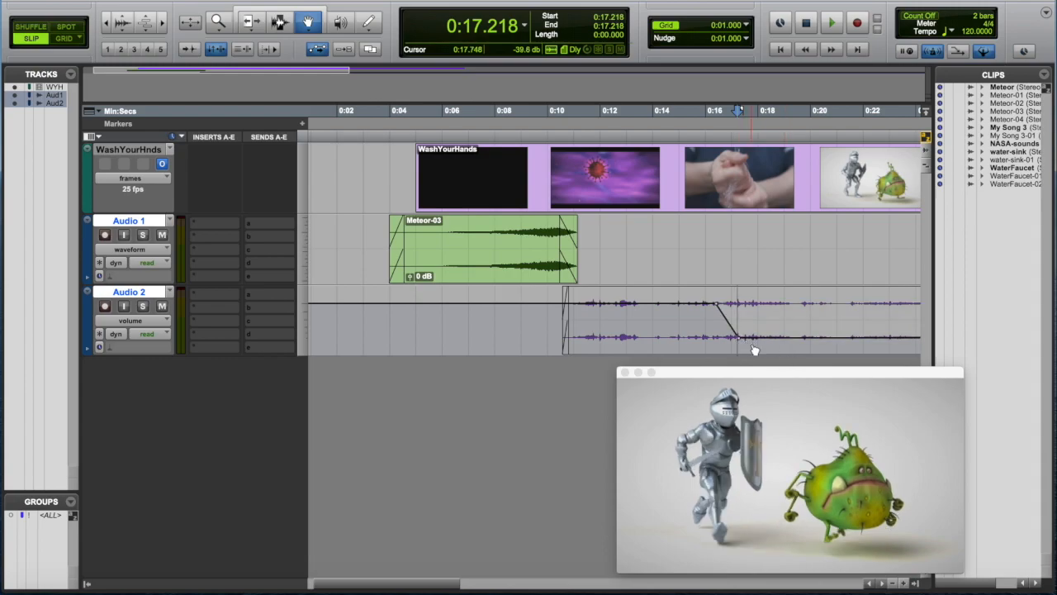
- Play the knight shot from about 0:17.2 and ramp the Audio 2 volume back up around 0:24, where handwashing returns
key(space)
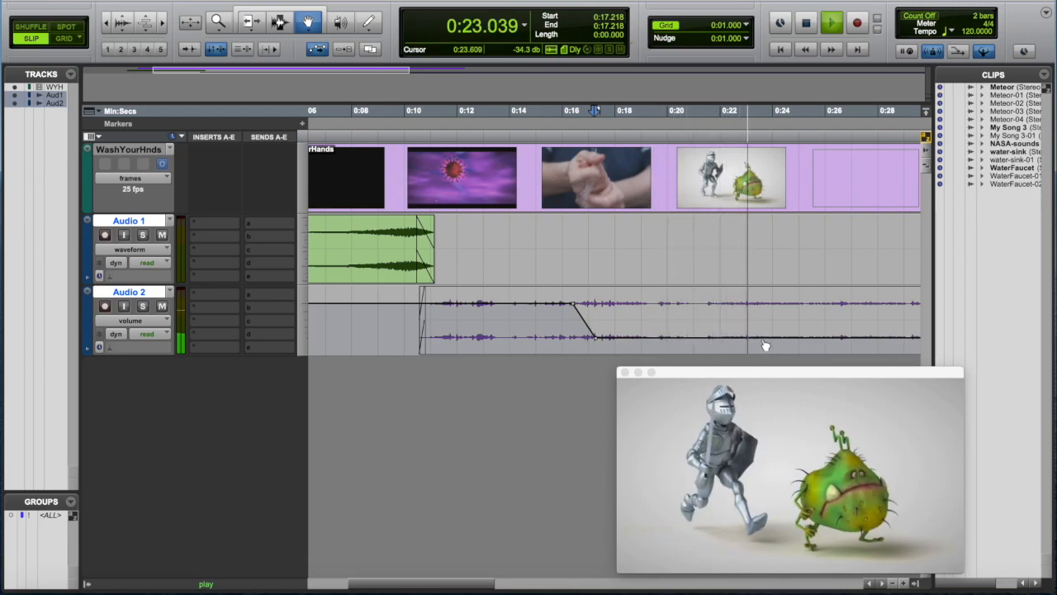
key(space)
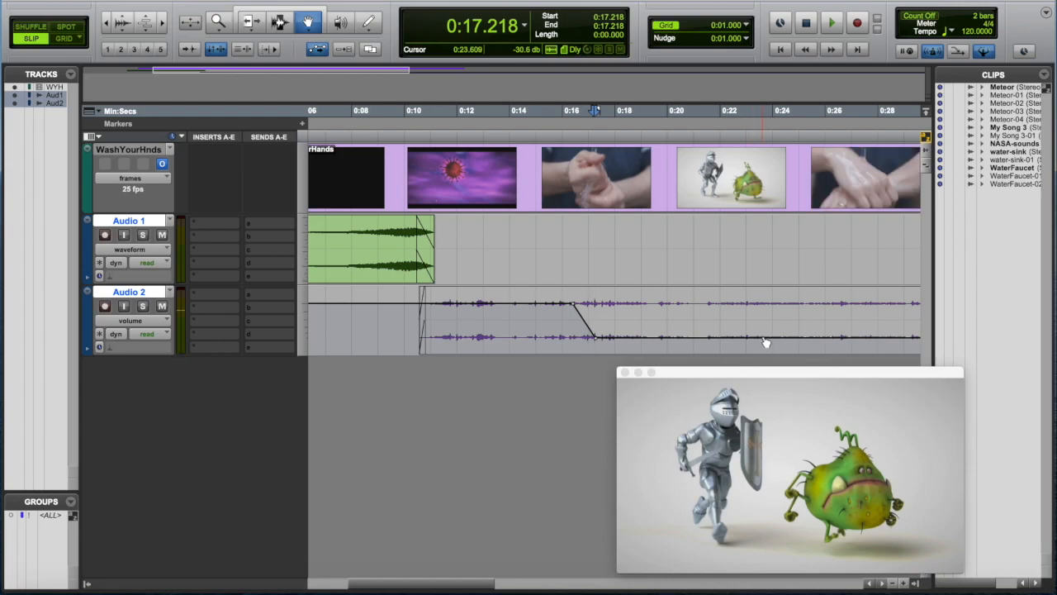
drag(785, 338, 781, 303)
- Play from about 0:22.8 to check the water level rising on the return to the handwashing shot
click(748, 124)
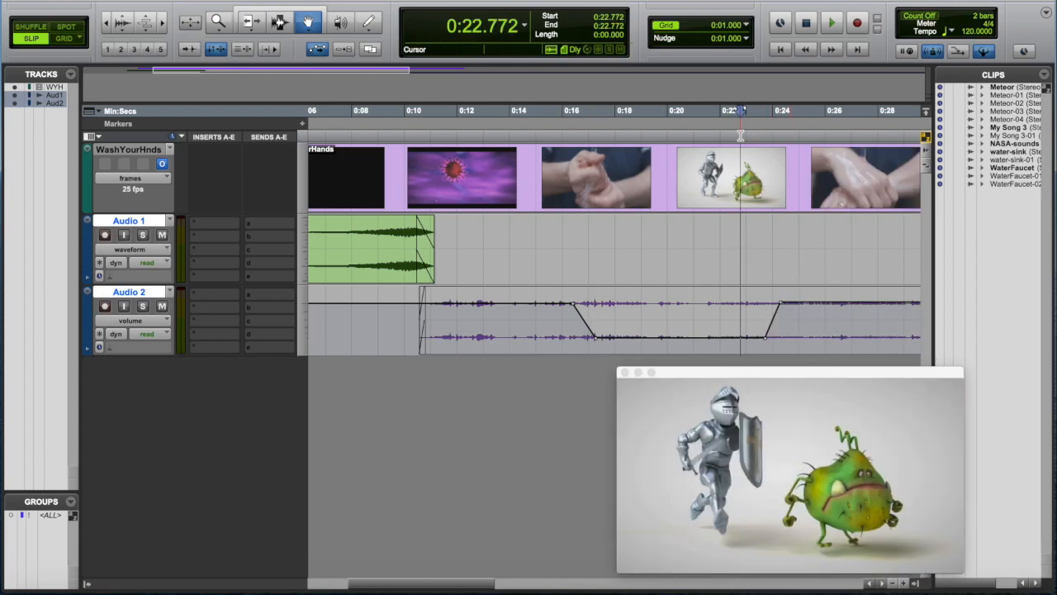
key(space)
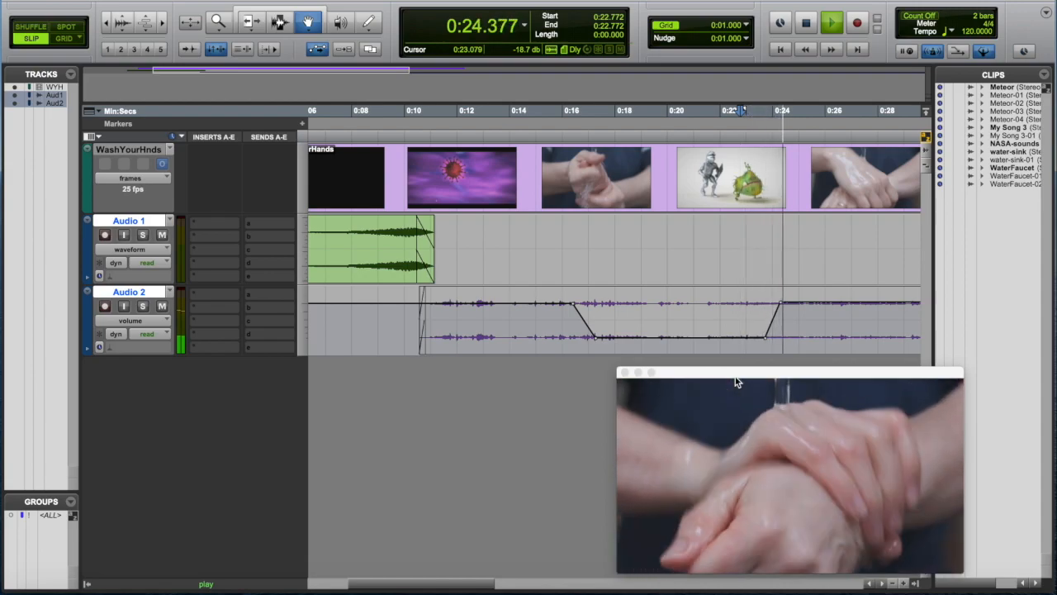
key(space)
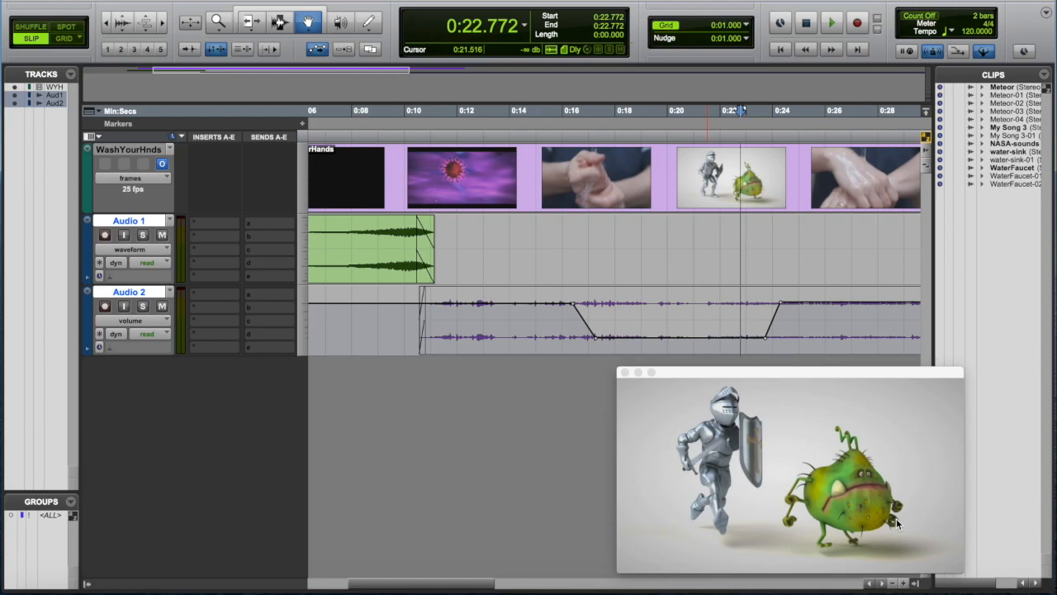
- Rename the Audio 1 track as Whoosh and the Audio 2 track as Water
double_click(129, 221)
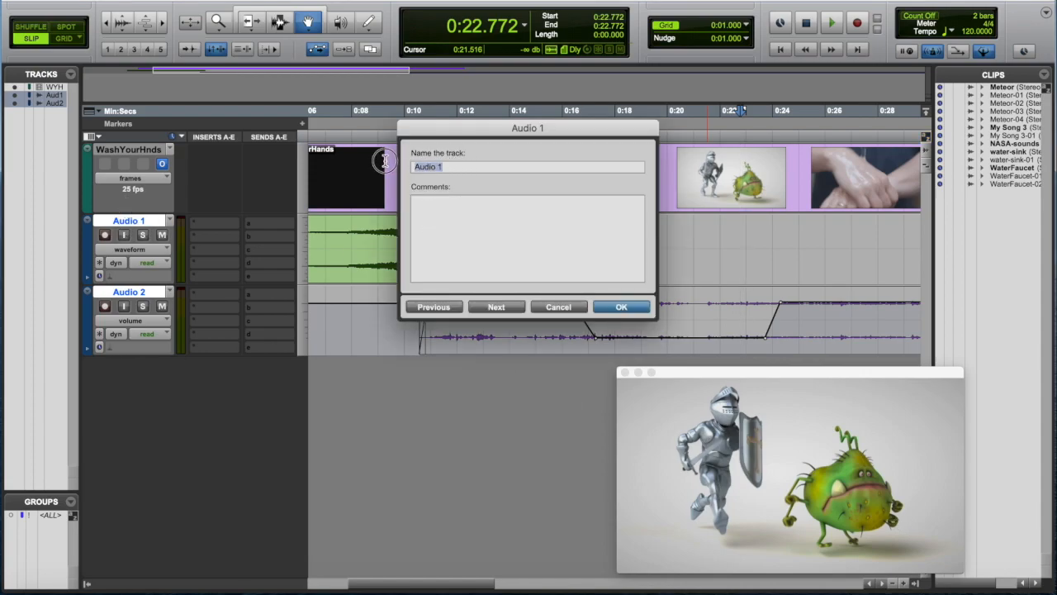
text(Whoosh)
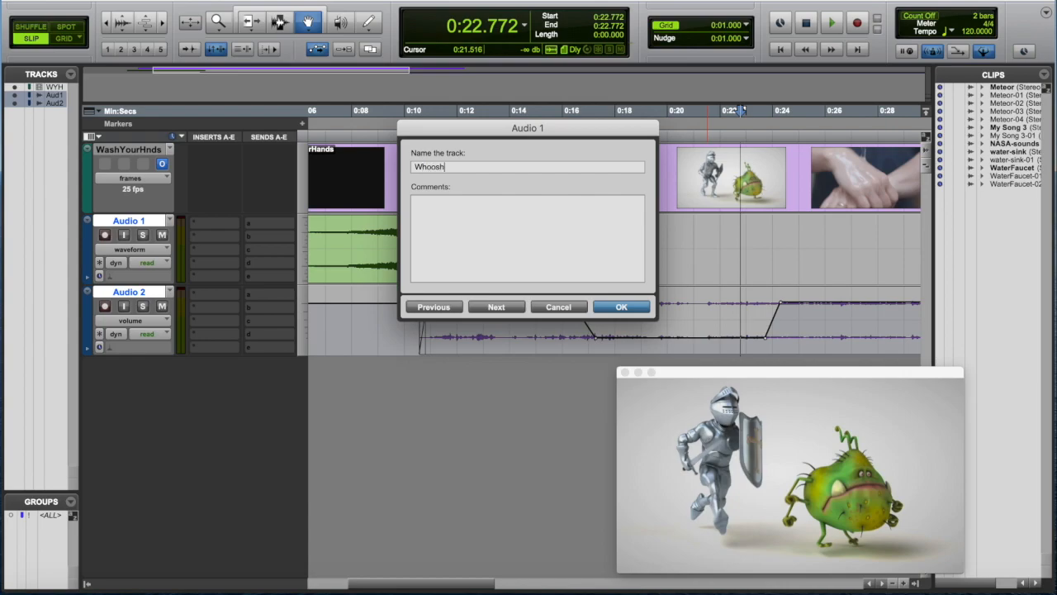
key(Return)
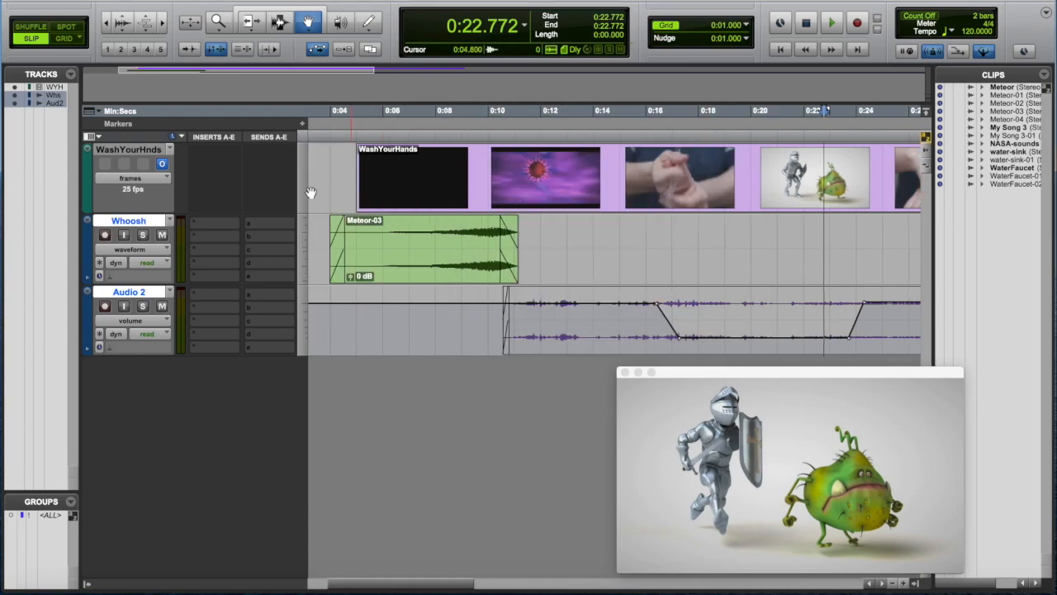
double_click(141, 292)
text(Water)
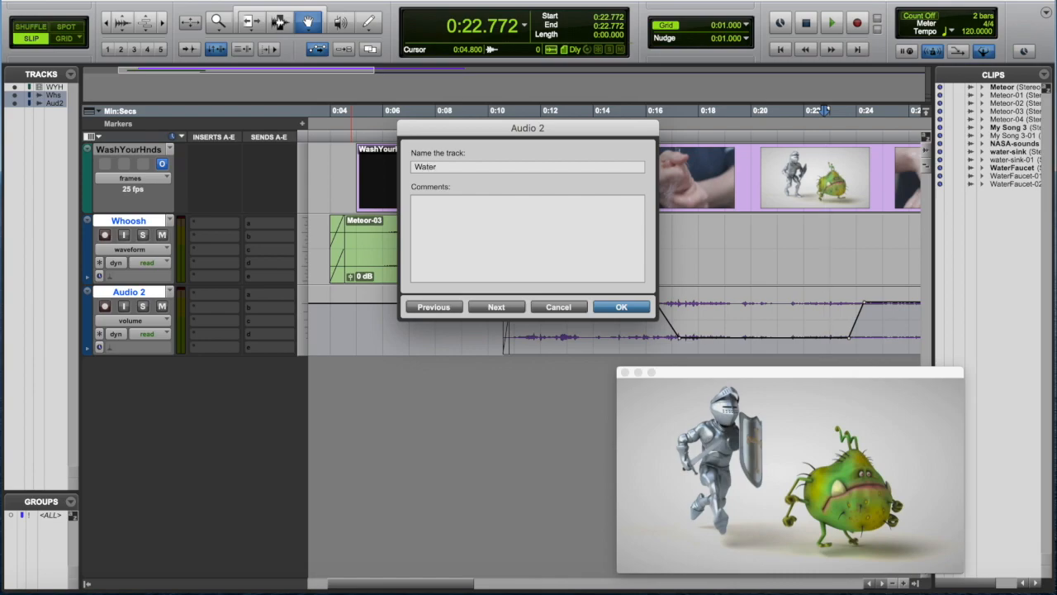
key(Return)
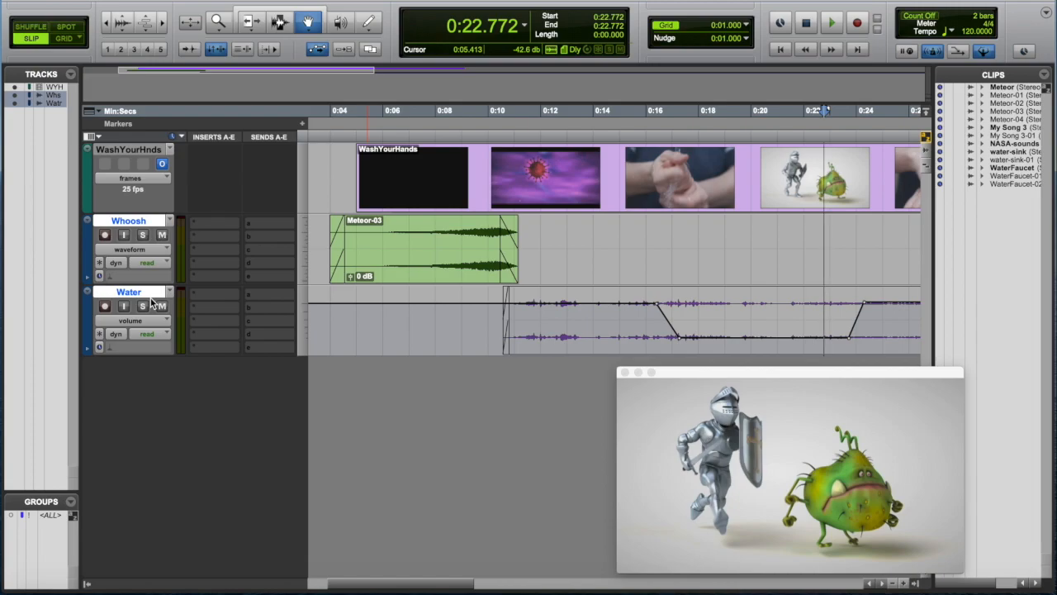
- Colour the Whoosh and Water tracks yellow with the track color palette
click(86, 248)
click(86, 248)
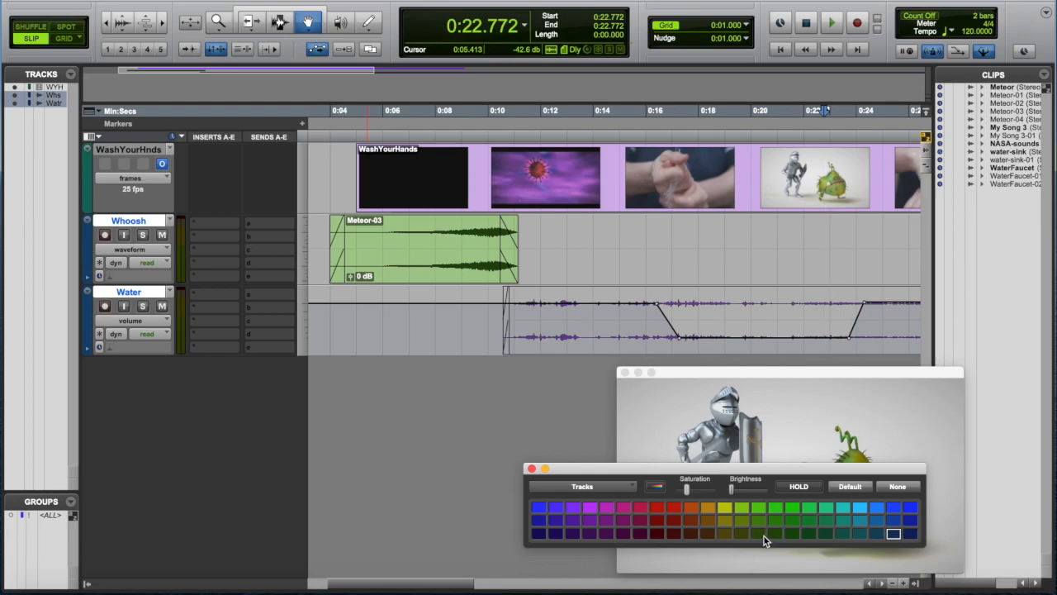
click(725, 506)
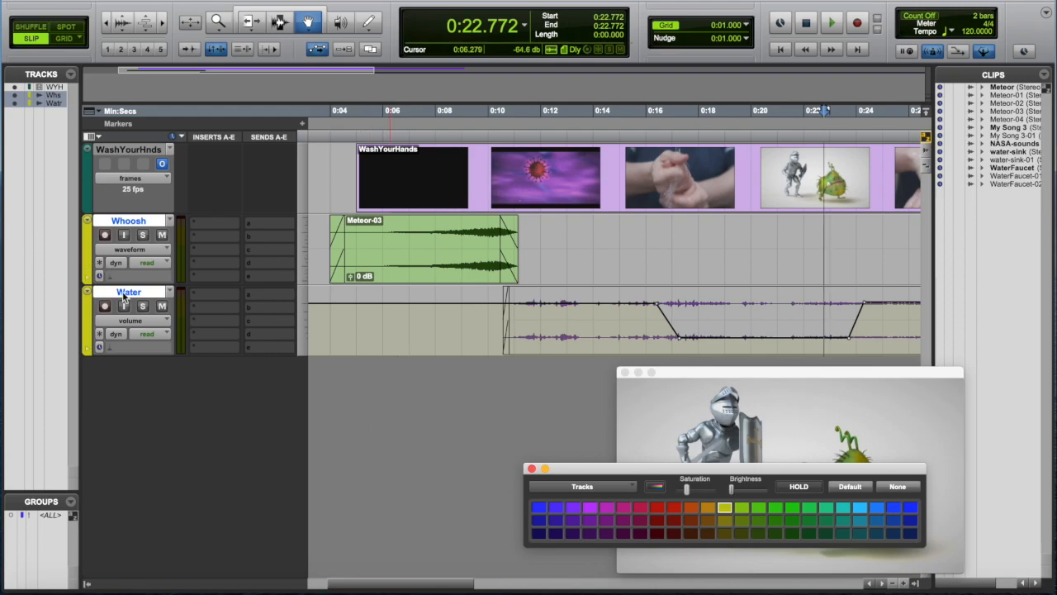
click(532, 468)
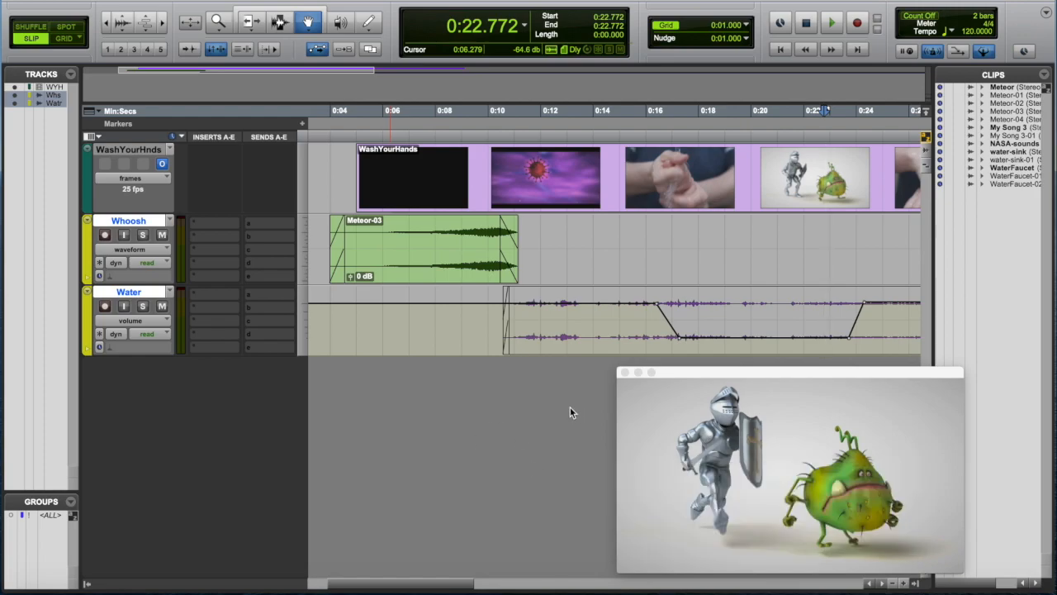
- Create one new stereo audio track below the Water track
key(shift+super+n)
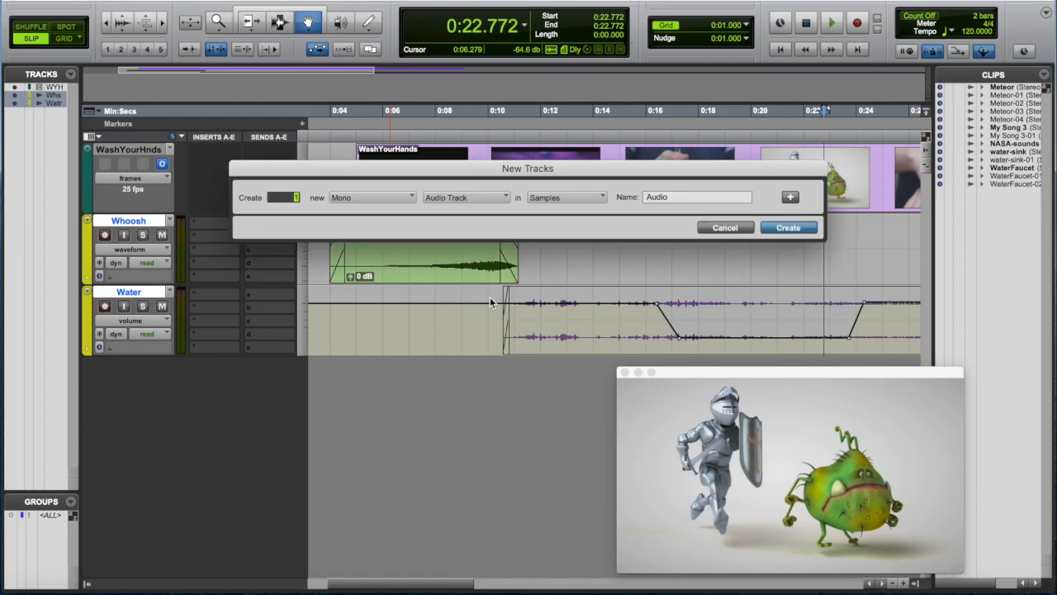
click(373, 198)
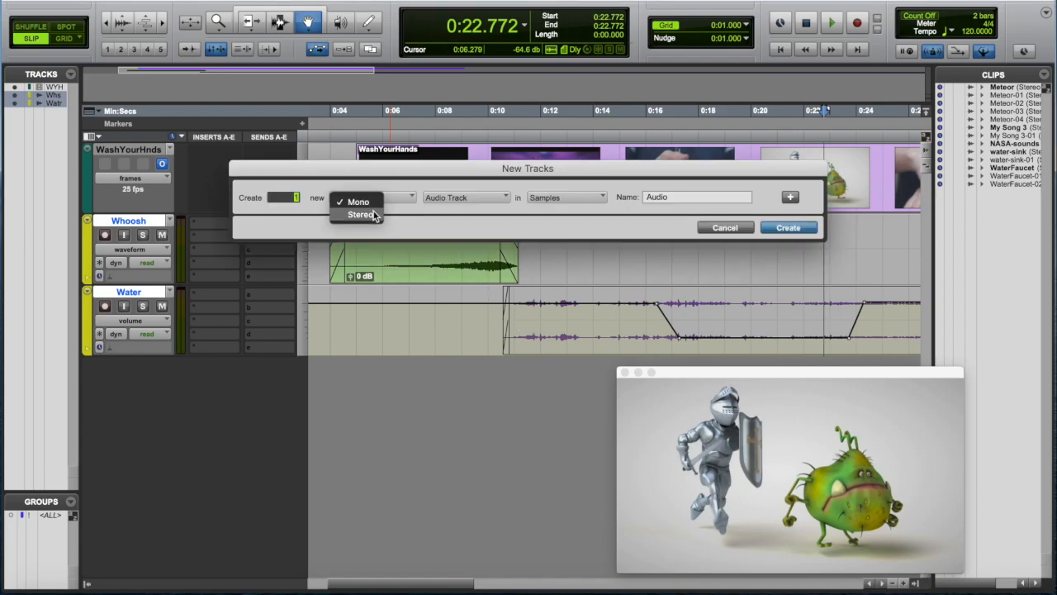
click(374, 215)
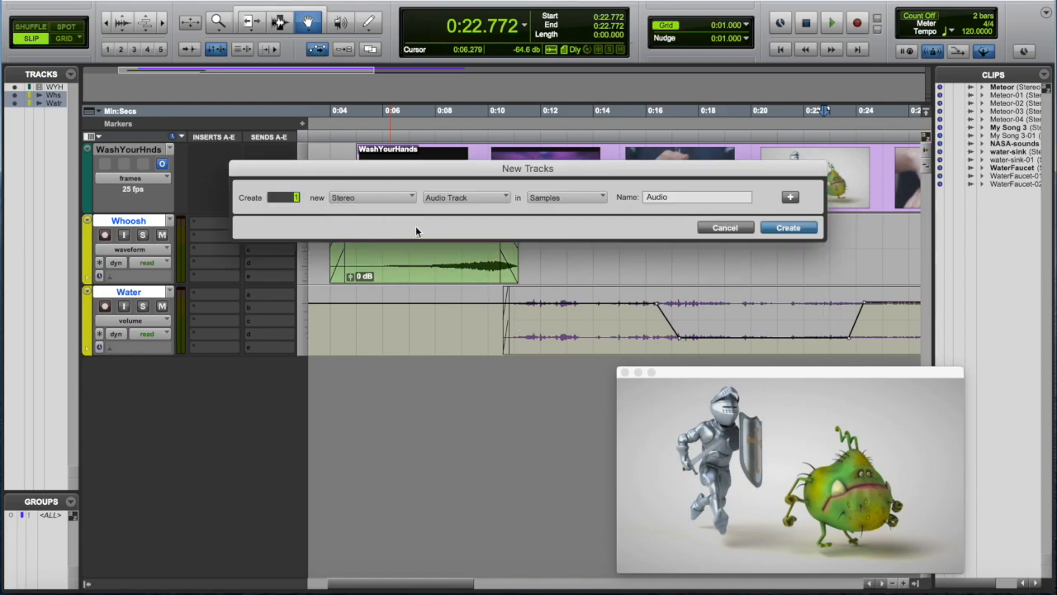
click(797, 234)
- Rename the new stereo audio track as Music
double_click(115, 363)
text(MUsi)
key(BackSpace)
key(BackSpace)
key(BackSpace)
text(usic)
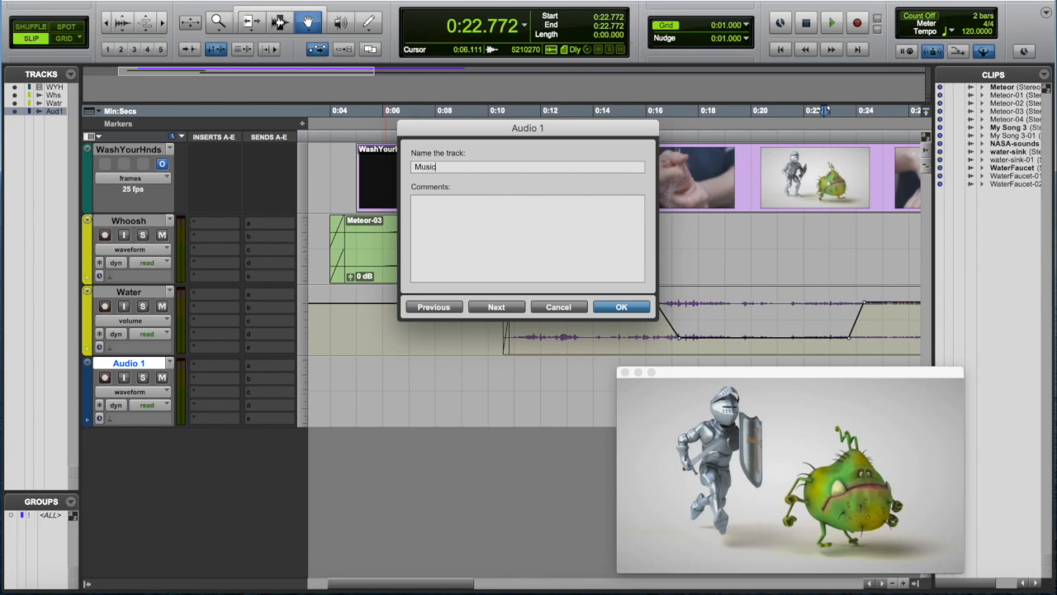
key(Return)
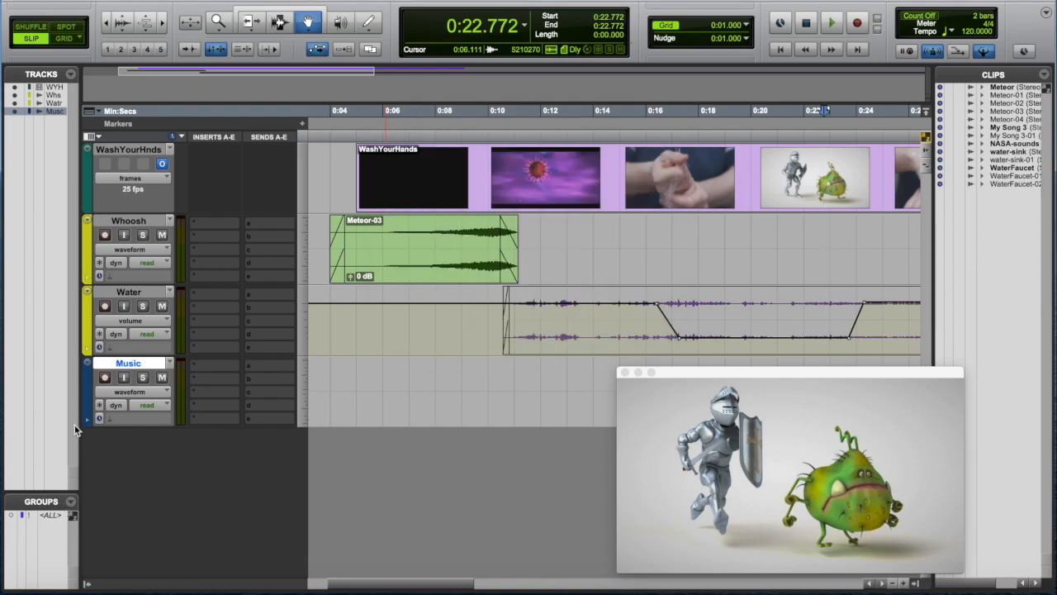
- Colour the Music track red with the track color palette
double_click(88, 393)
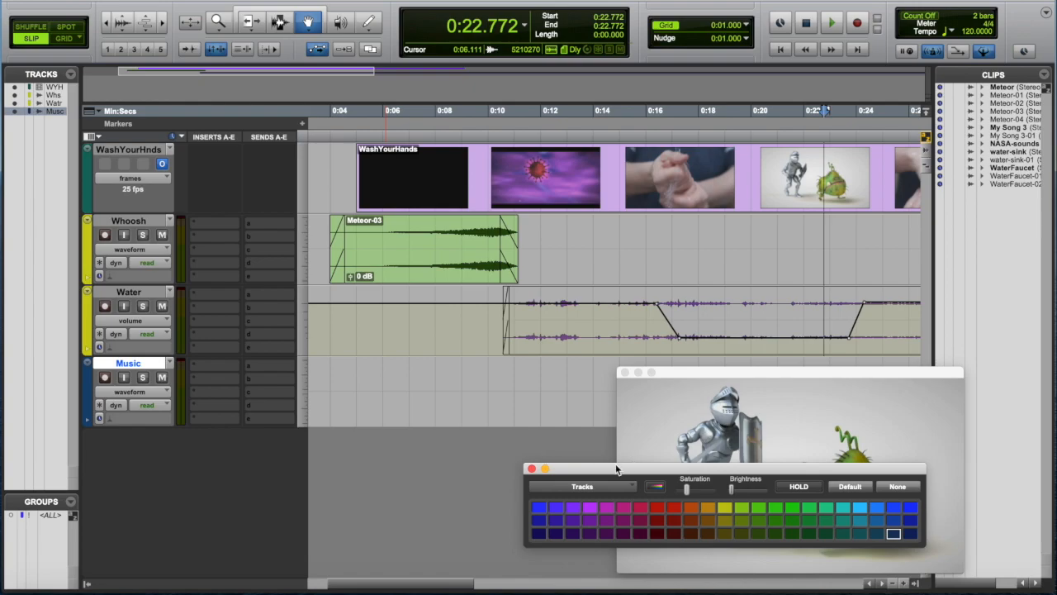
click(658, 508)
click(532, 468)
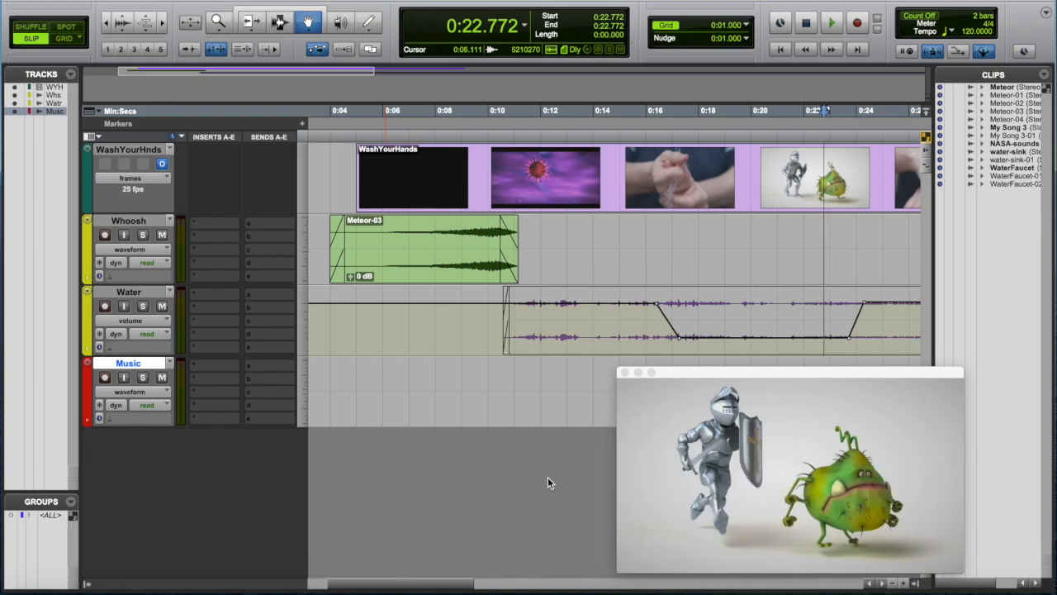
- Place the My Song 3 clip on the Music track at about 0:15.6 and lower its clip gain to -8.5 dB
drag(699, 376, 224, 0)
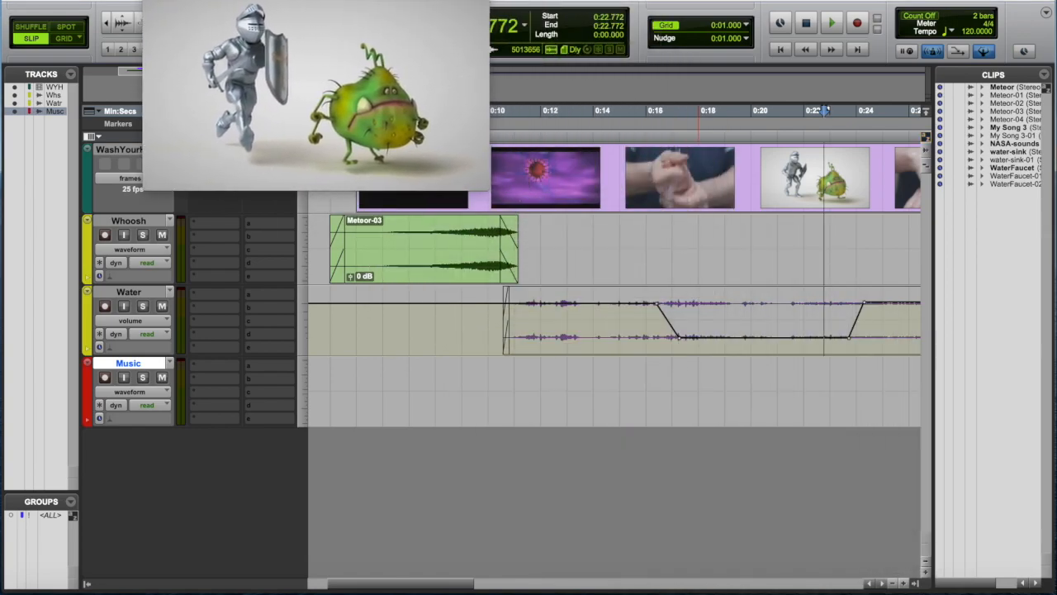
click(1012, 128)
drag(1012, 128, 633, 384)
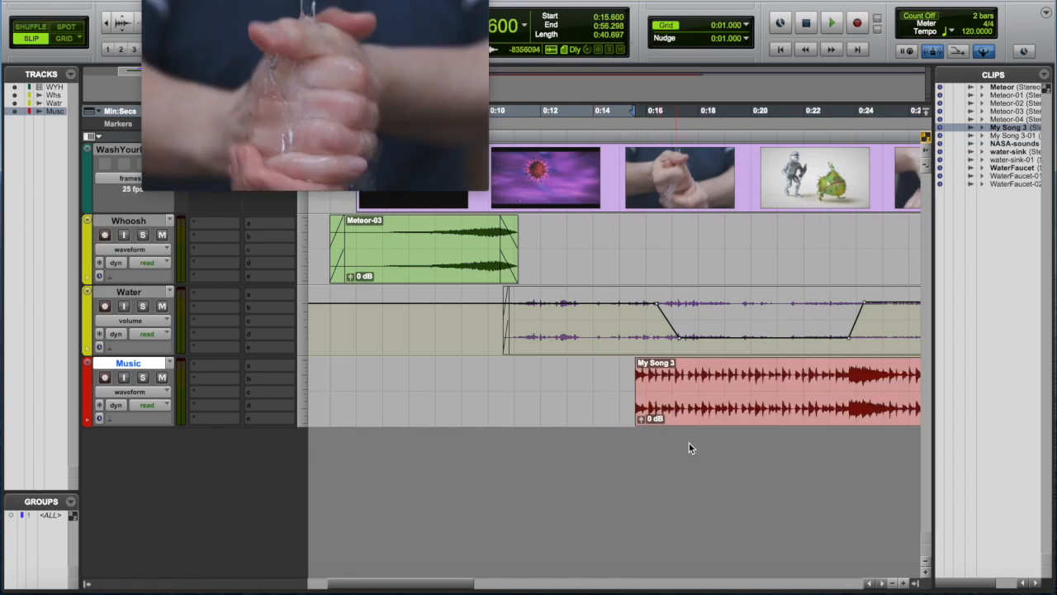
drag(642, 420, 642, 427)
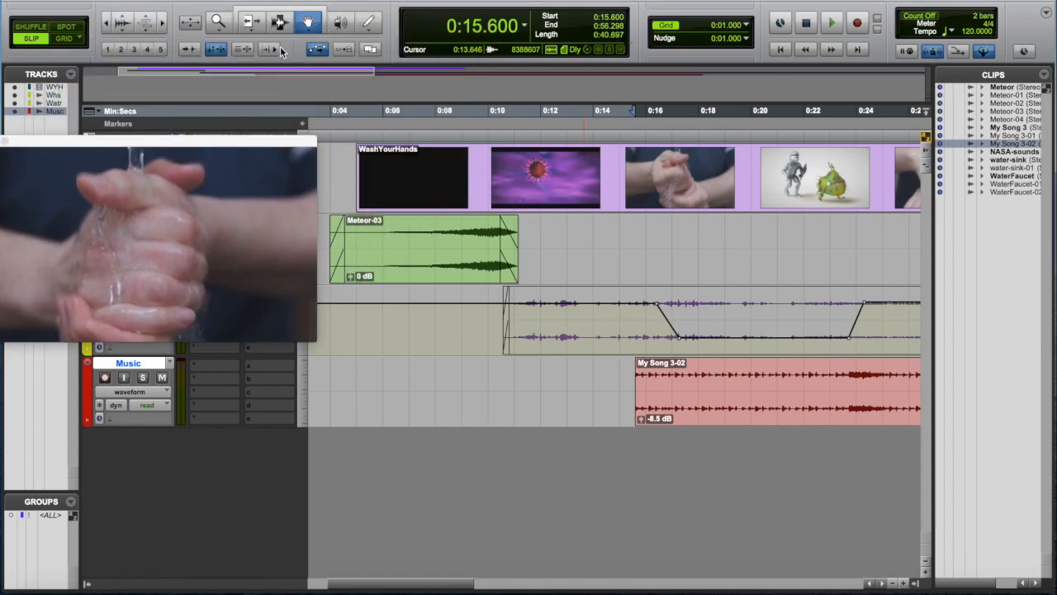
- Add a short fade-in at the start of the music clip over a selection of about 0.35 s, from about 0:15.56 to 0:15.92
click(217, 22)
drag(748, 397, 600, 391)
click(281, 23)
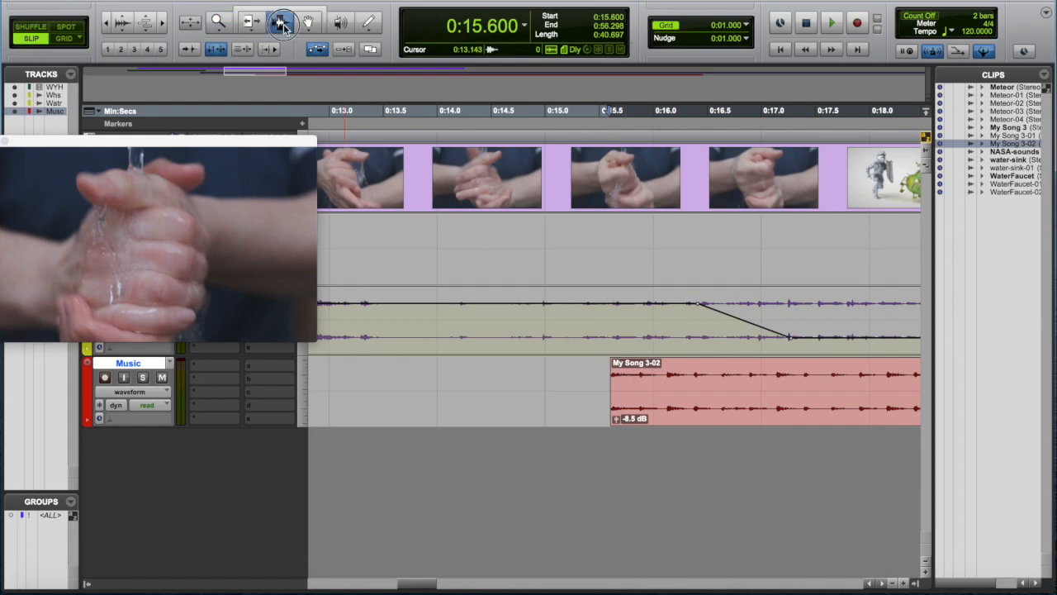
drag(641, 404, 609, 406)
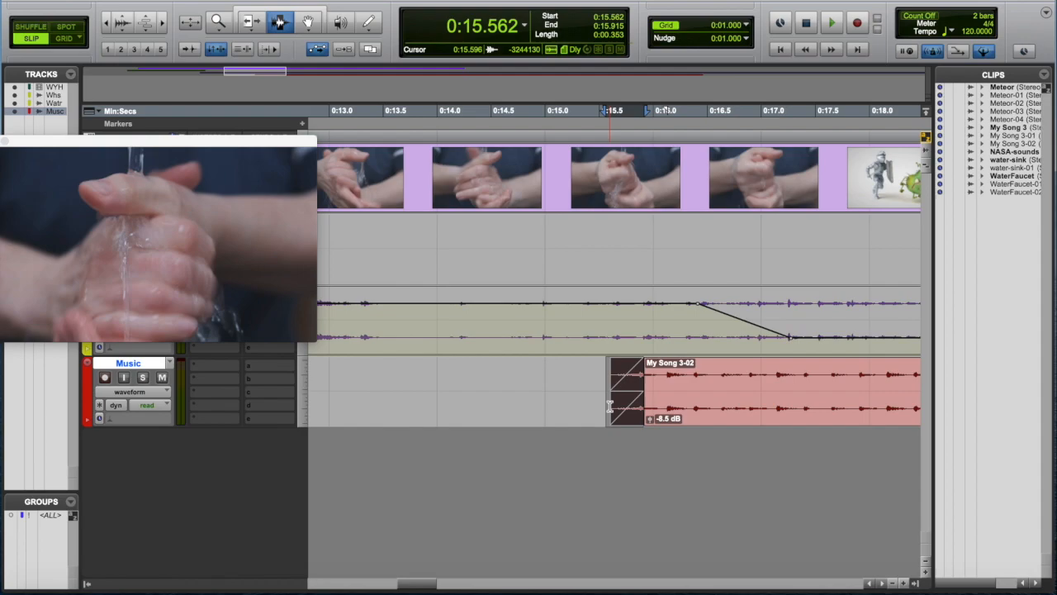
- Play from about 0:06.9 to about 0:23 to check the whoosh, water and music together against the video
key(r)
key(r)
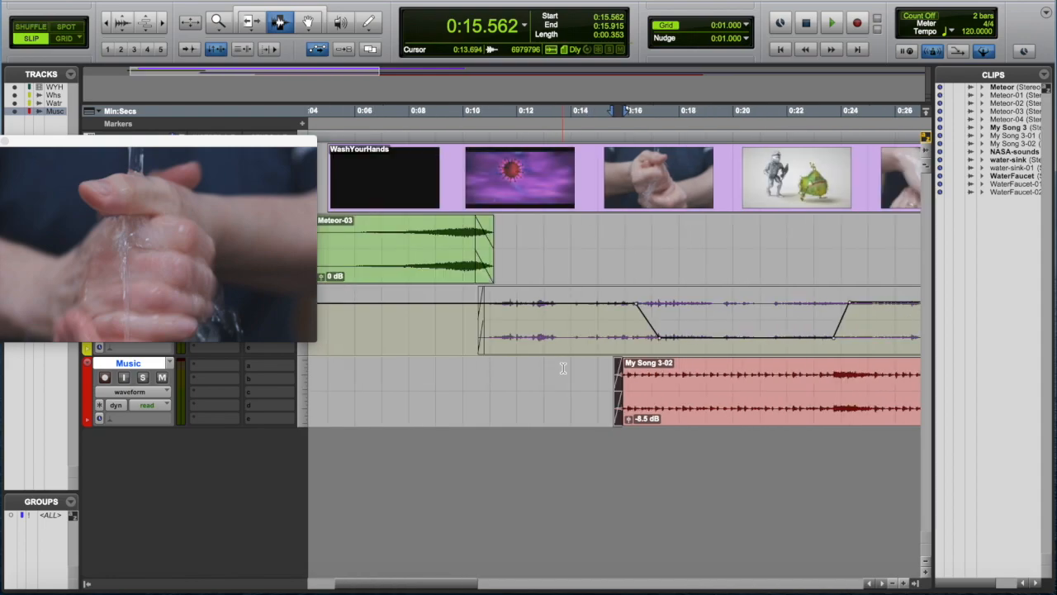
key(r)
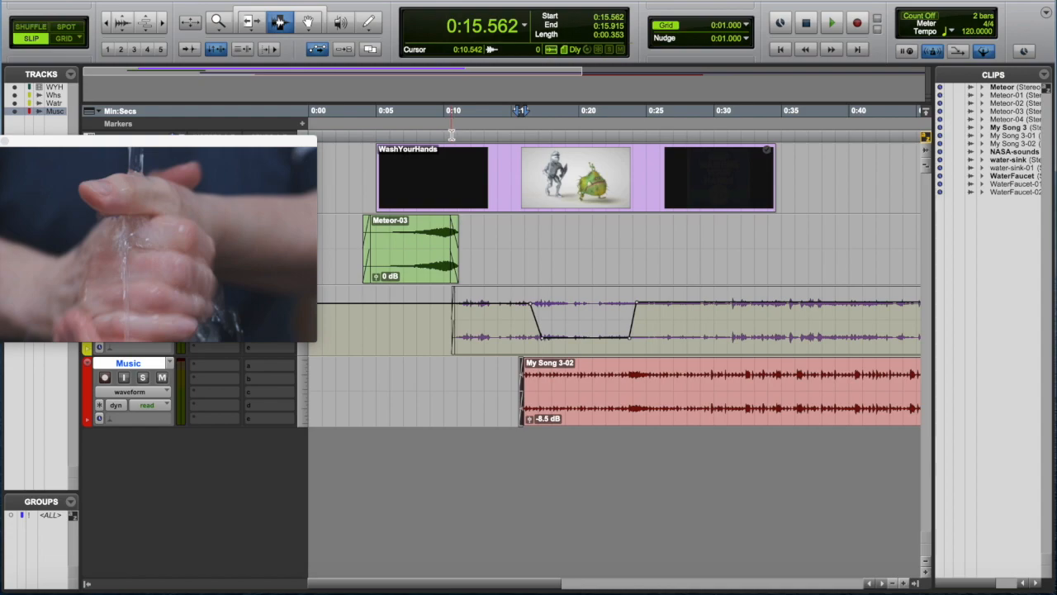
click(451, 133)
click(402, 136)
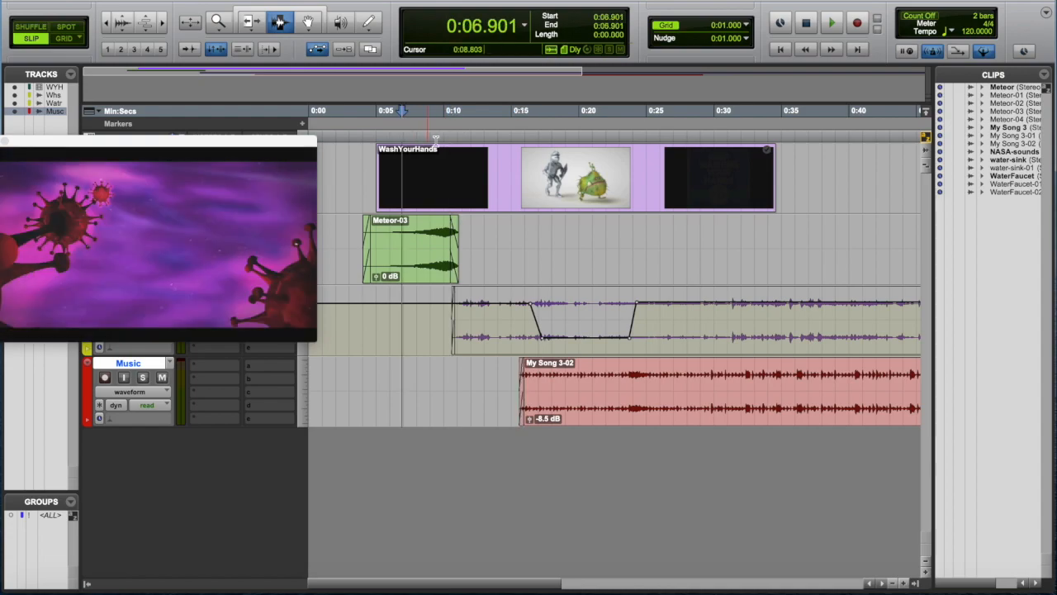
key(space)
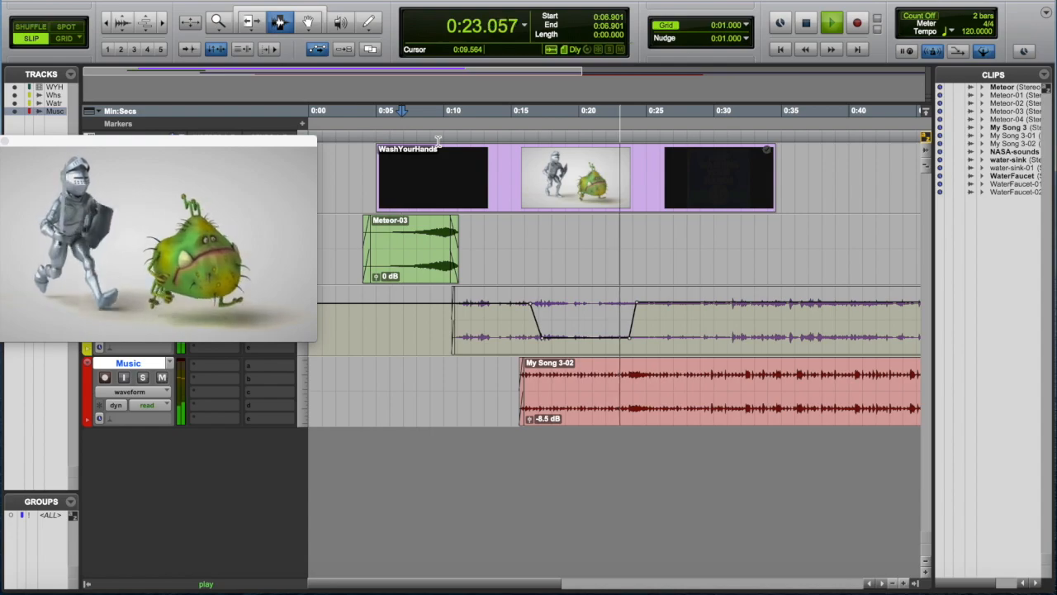
key(space)
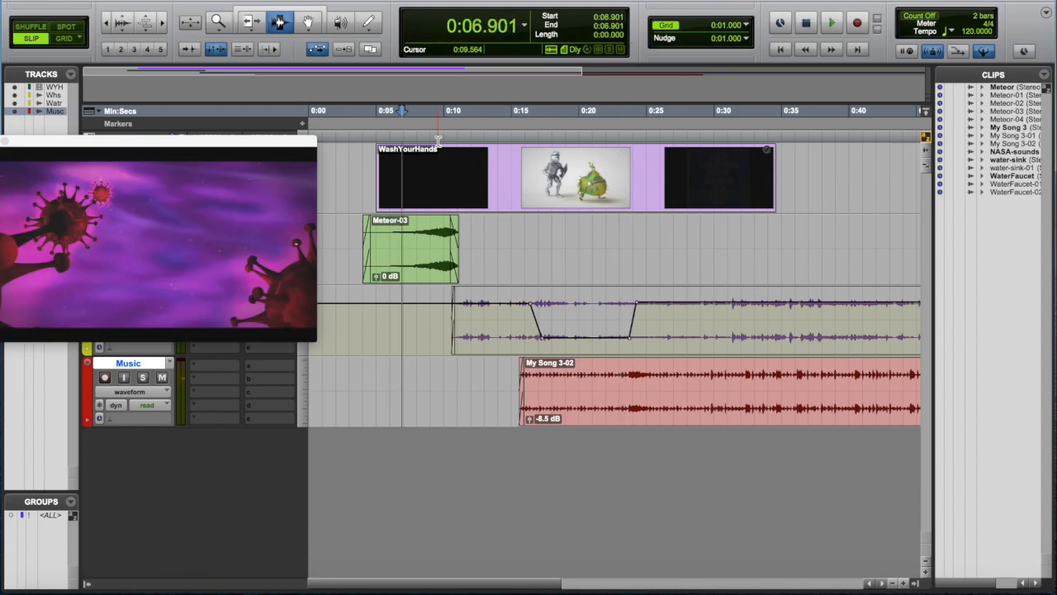